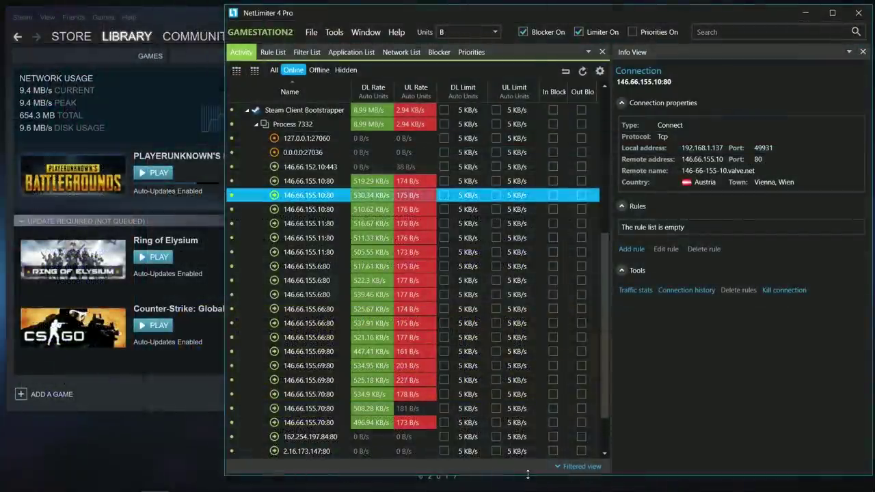
Enlarge the NetLimiter window to list more of Steam's 146.66.155.x download connections
drag(527, 472, 531, 485)
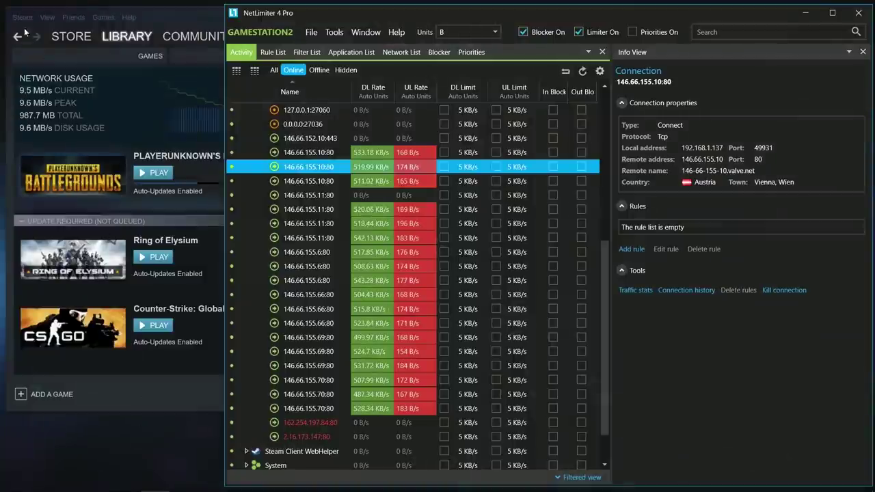
Cap Steam's download bandwidth at 7 MB/s and bring NetLimiter back to the front
click(23, 17)
click(28, 88)
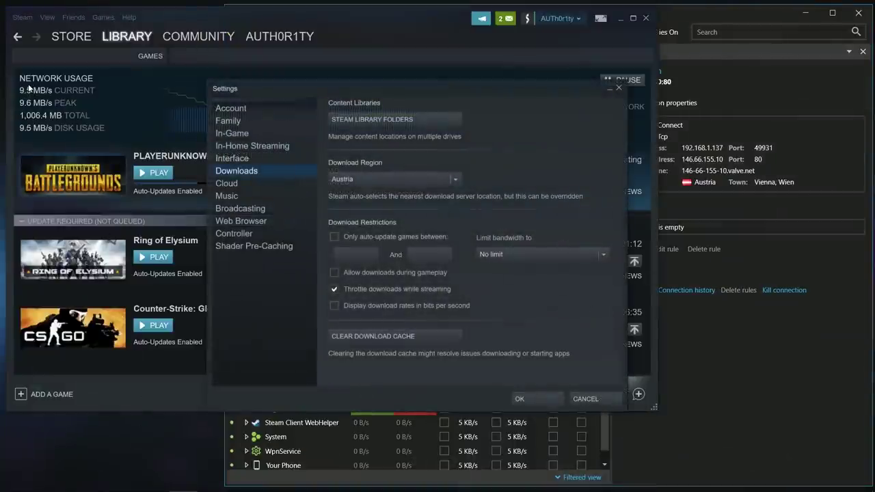
click(530, 253)
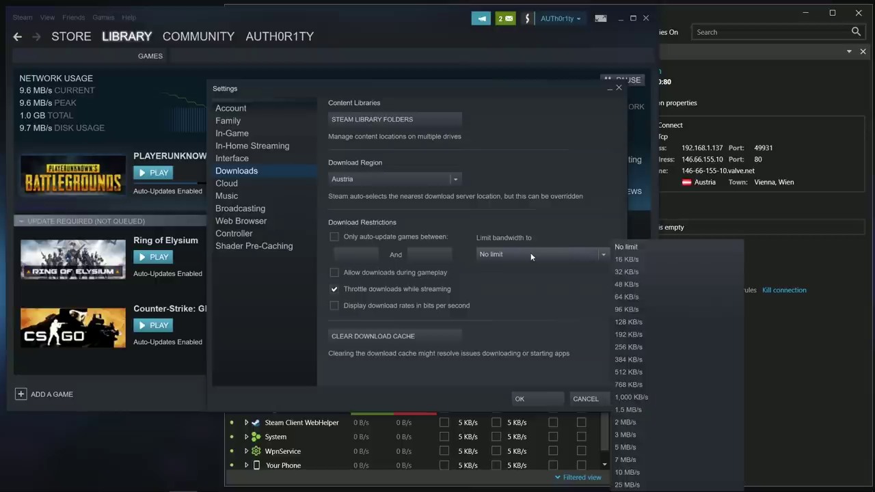
click(624, 459)
click(553, 402)
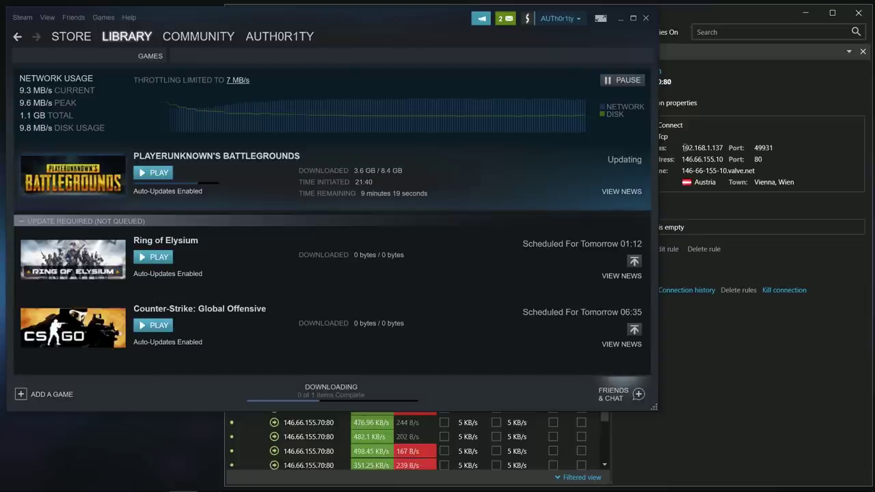
click(685, 15)
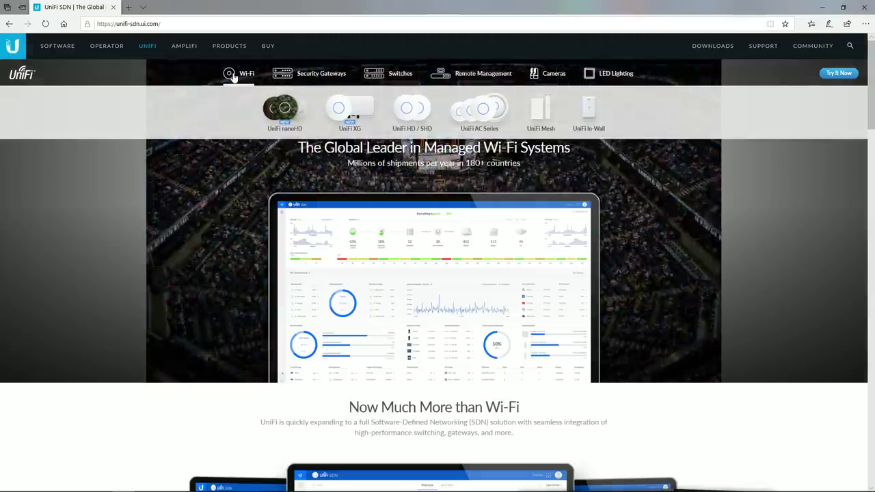
Open the UniFi AP HD product page and scroll down through it
click(412, 109)
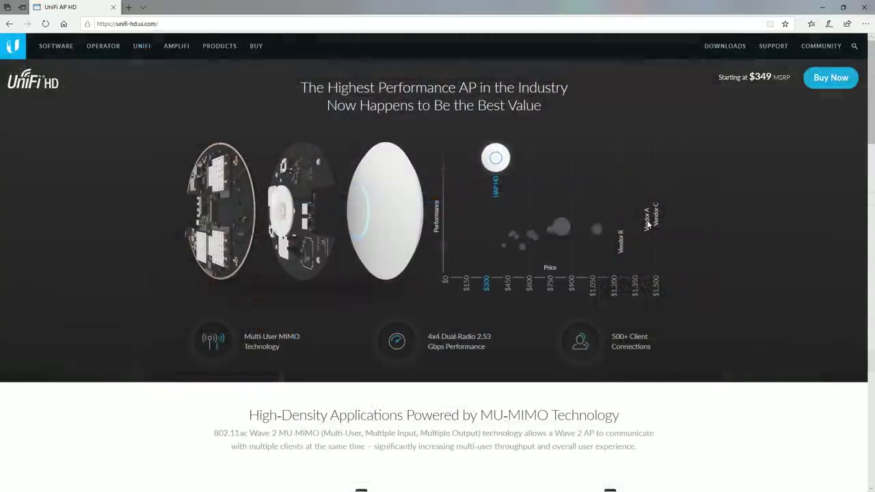
scroll(760, 225, down, 5)
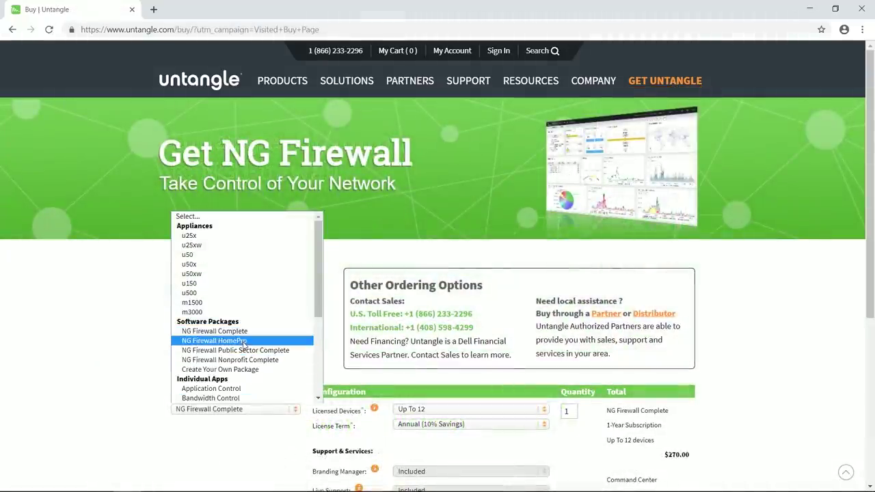
Choose the NG Firewall HomePro package, then go to Untangle's Free Download page
click(244, 341)
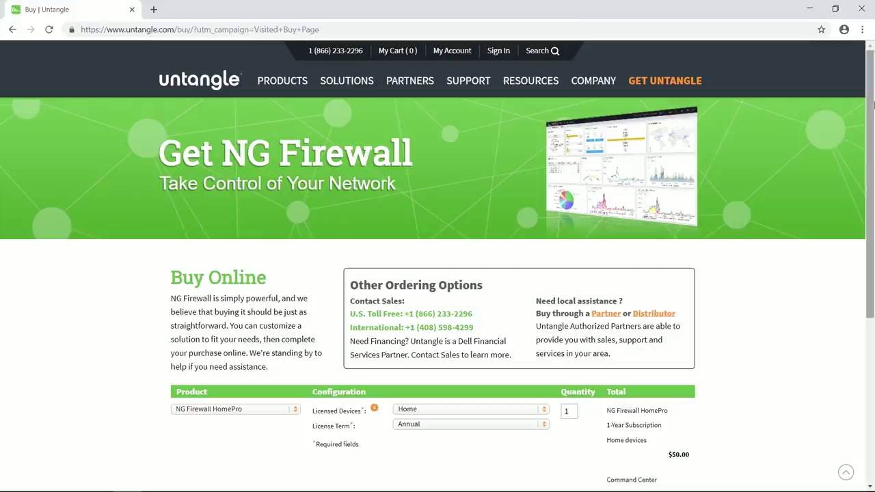
drag(869, 104, 872, 217)
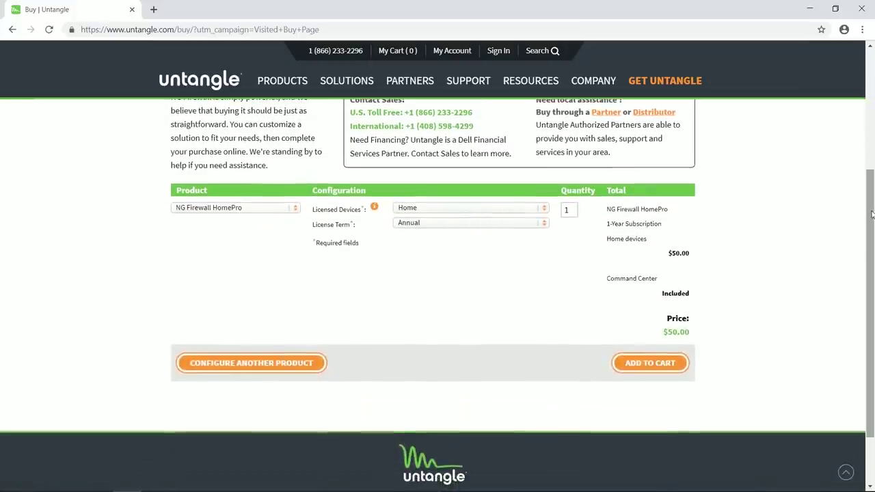
scroll(867, 211, up, 2)
mouse_move(664, 81)
click(639, 118)
Download the NG Firewall IMG (USB Image) and open the bootable USB guide in a new tab
click(187, 320)
click(508, 389)
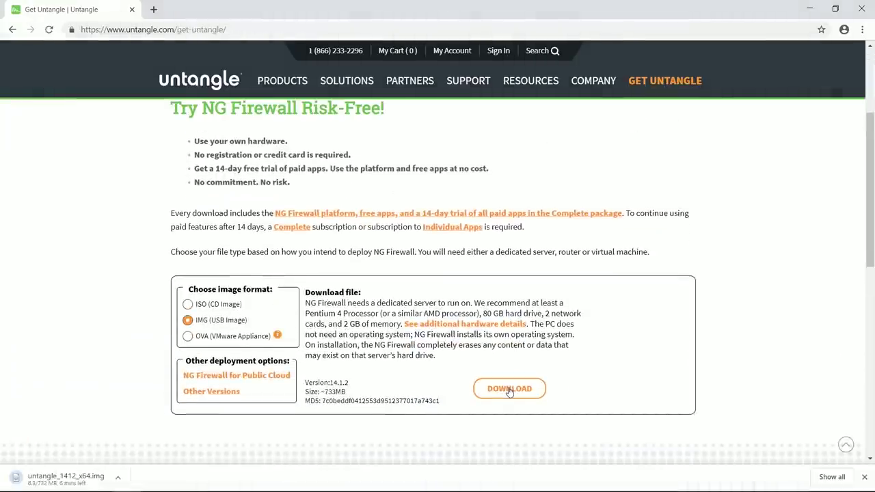
scroll(508, 389, down, 4)
right_click(570, 337)
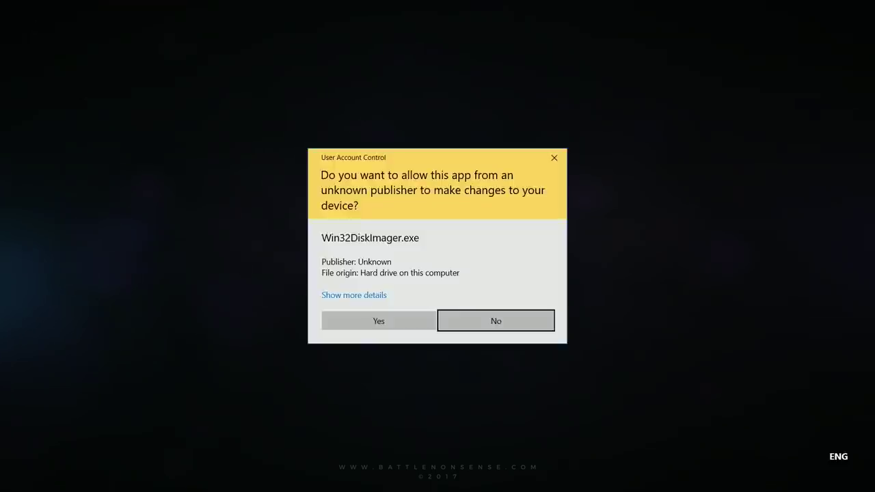
Load untangle_1412_x64.img in Win32 Disk Imager and compare its MD5 with the published hash
click(377, 321)
click(500, 197)
double_click(502, 259)
click(352, 226)
click(347, 241)
click(387, 225)
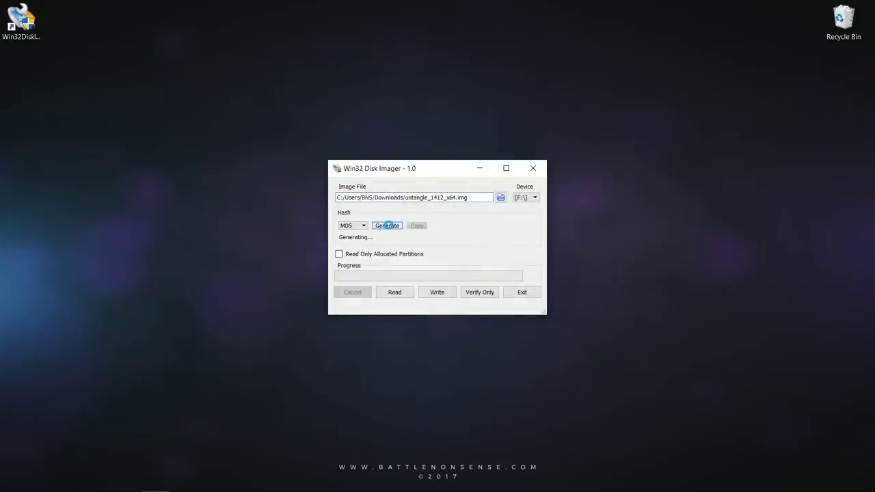
click(127, 480)
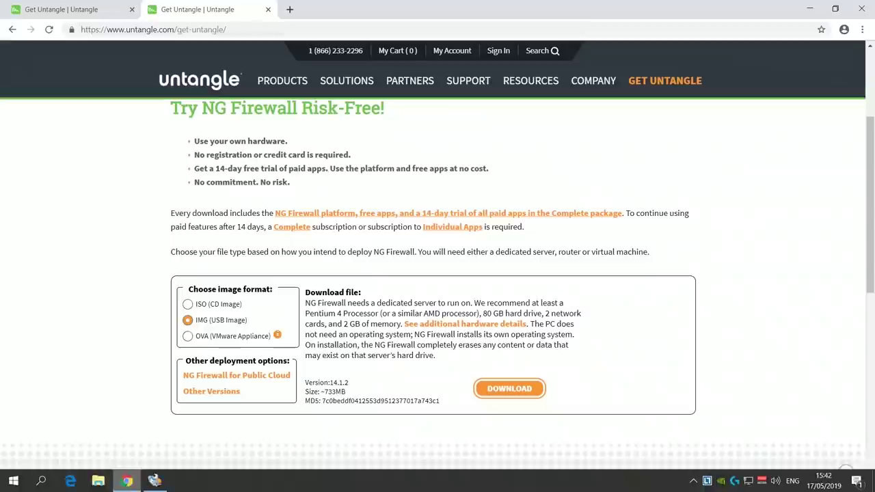
drag(322, 400, 445, 401)
click(151, 481)
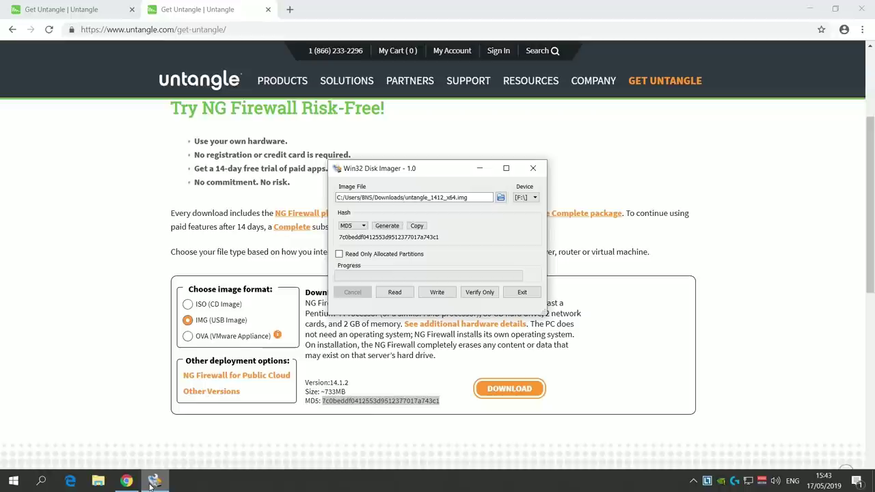
Write the image to USB drive F: and verify the written data
click(436, 292)
click(506, 264)
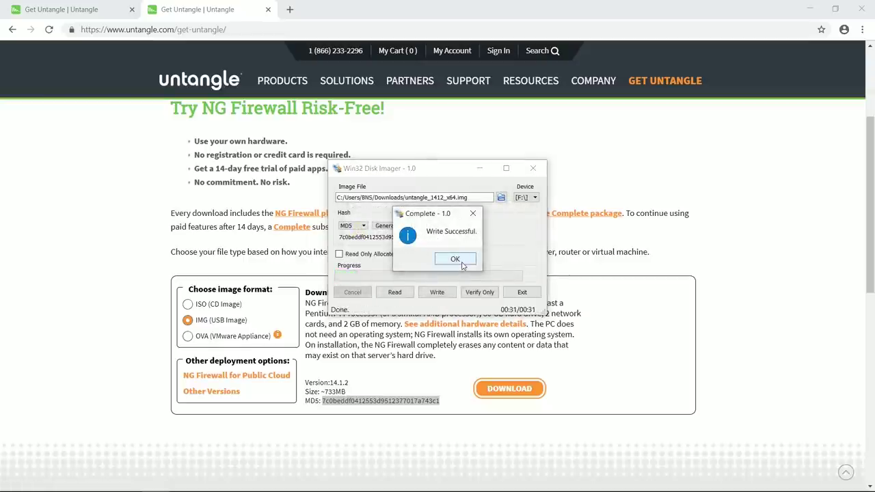
click(463, 266)
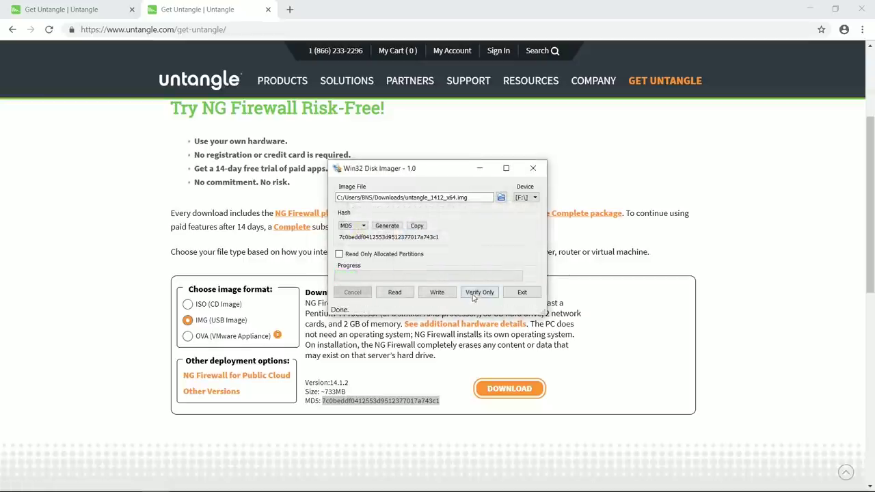
click(473, 295)
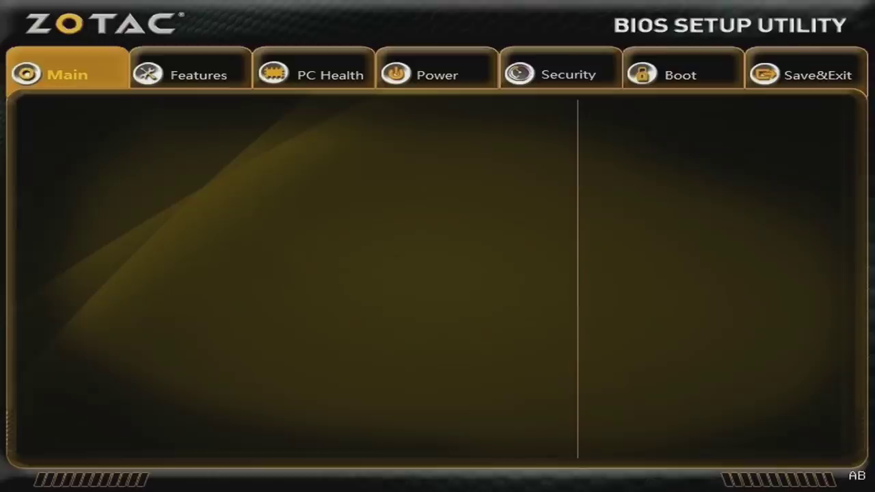
Set the BIOS Boot Mode to Legacy and move to the Save & Exit page
key(Left)
key(Left)
key(Down)
key(Down)
key(Down)
key(Down)
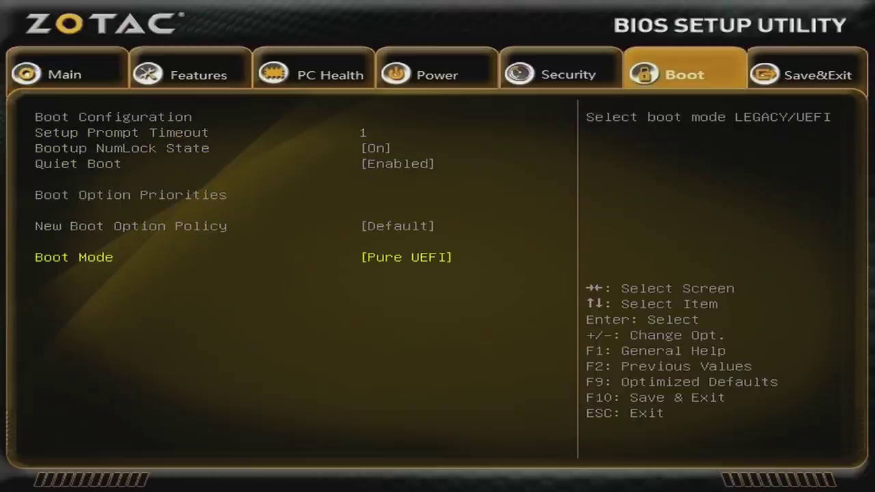
key(Return)
key(Up)
key(Return)
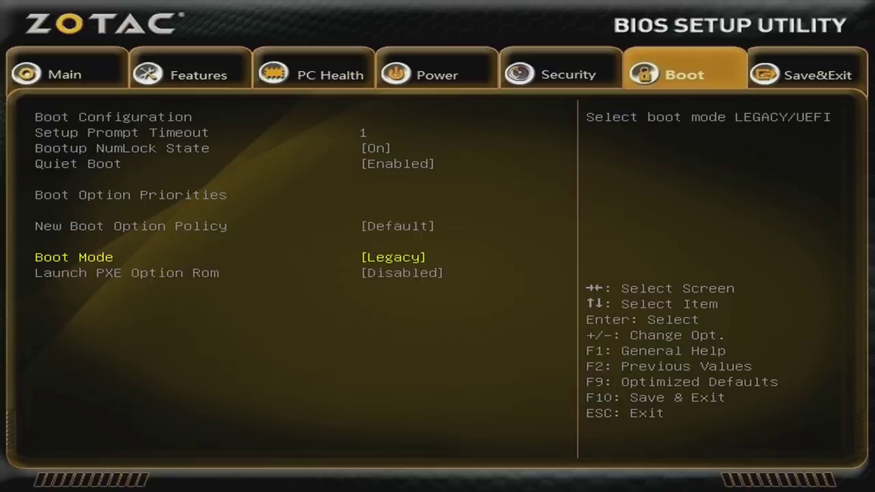
key(Right)
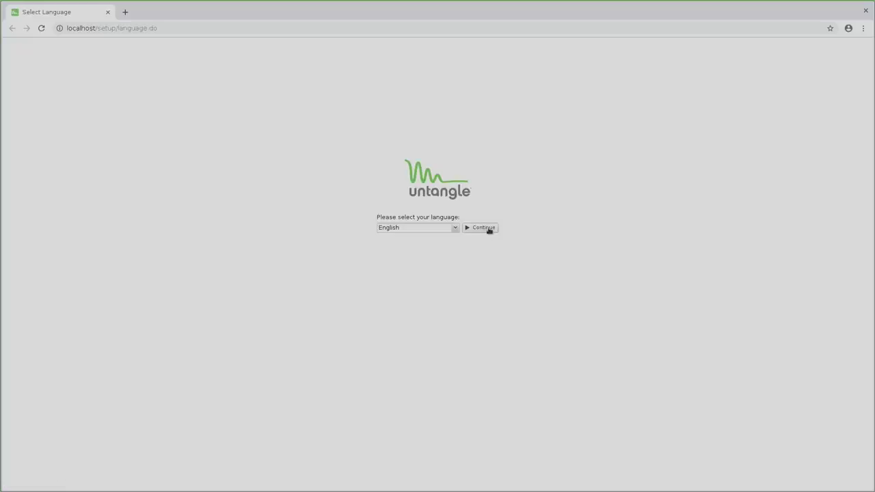
Confirm English, start the setup wizard and choose the Home install type
click(489, 229)
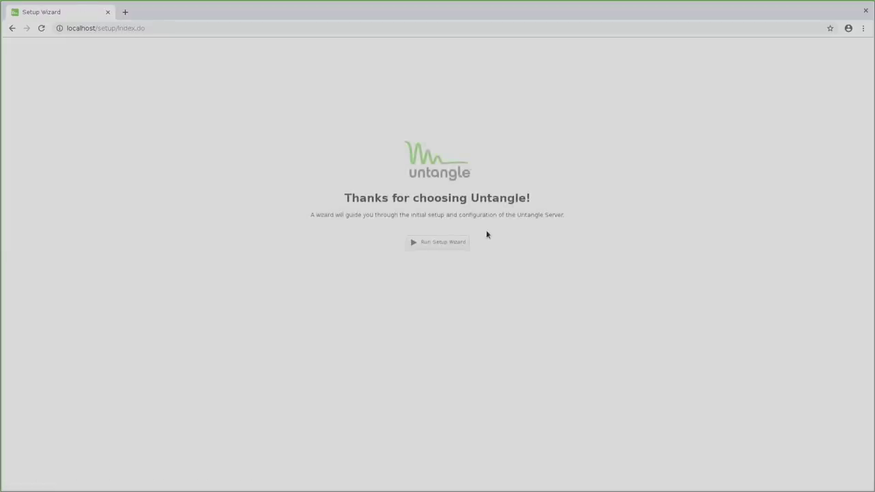
click(444, 244)
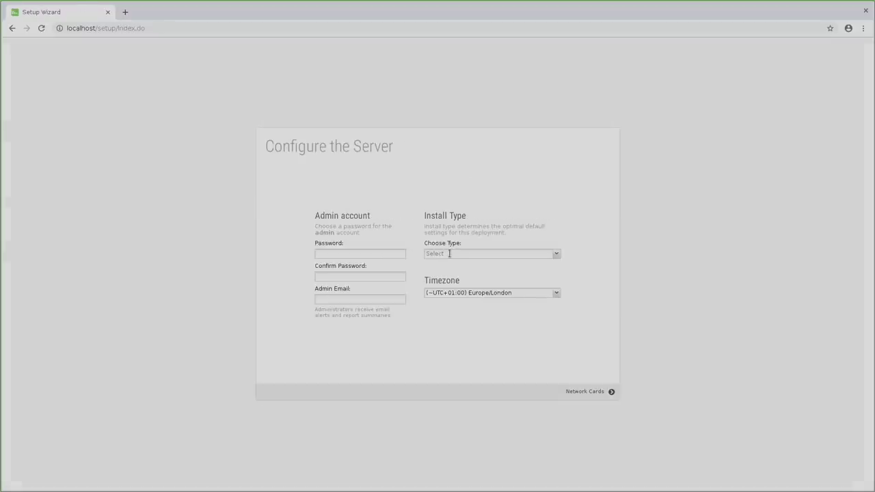
click(450, 253)
click(444, 343)
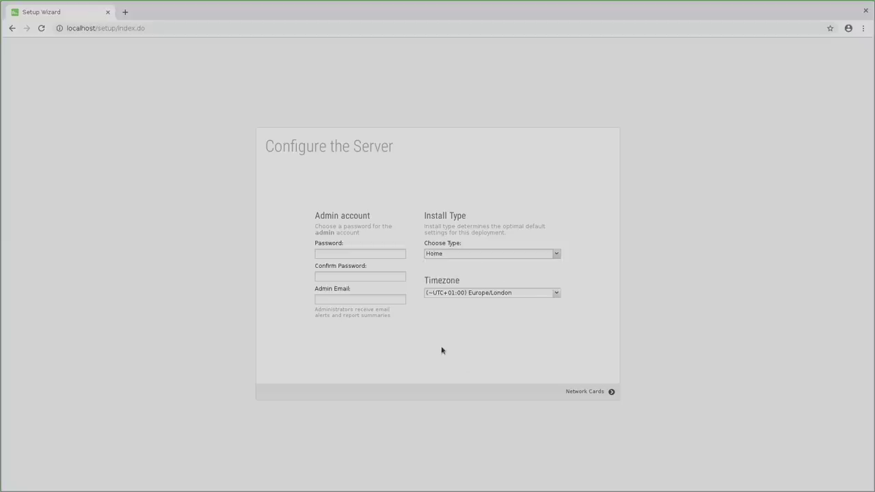
Enter and confirm the admin password, then advance to the network cards step
click(356, 253)
text(•••••••••••)
key(Tab)
text(••••••••••••)
key(Return)
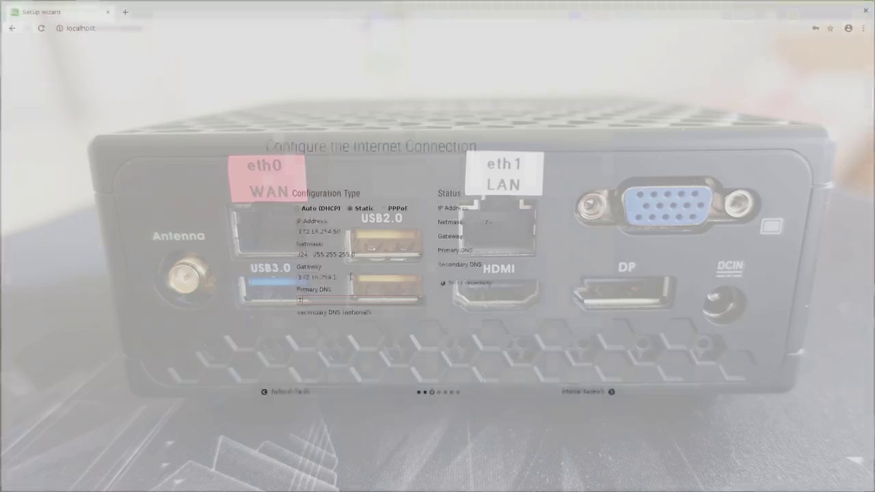
Finish the DNS entries 1.1.1.1 and 8.8.8.8 and test the static connection
text(.1.1.1)
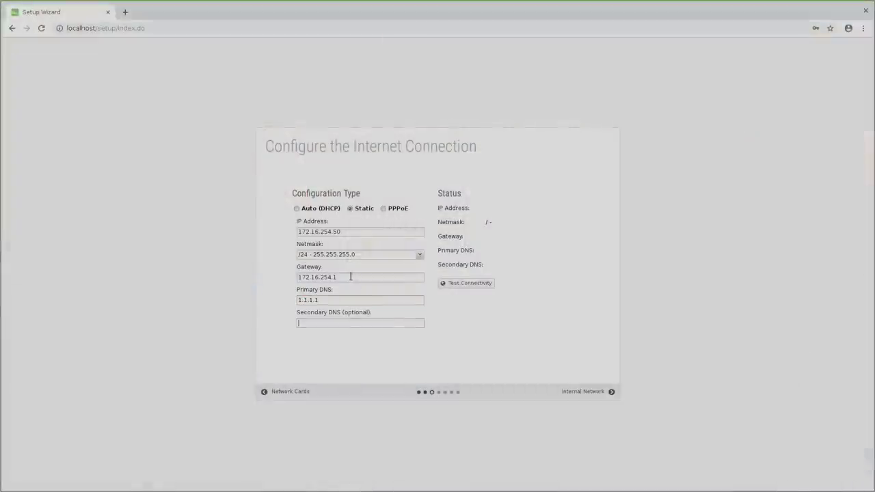
text(8.8.8.8)
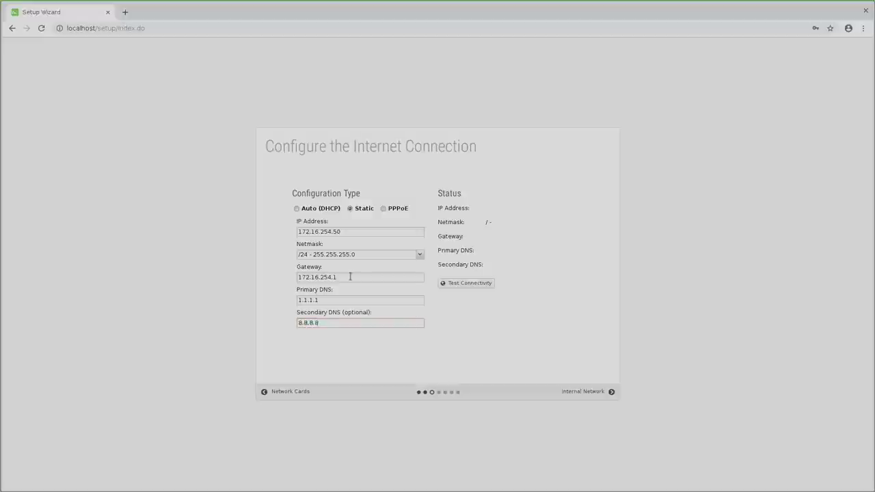
click(489, 287)
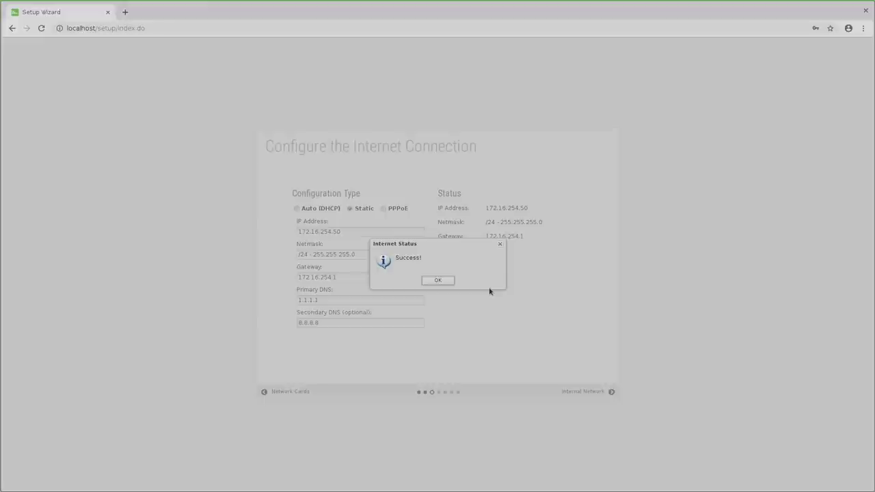
Dismiss the 'Internet Status: Success!' connectivity result
click(437, 281)
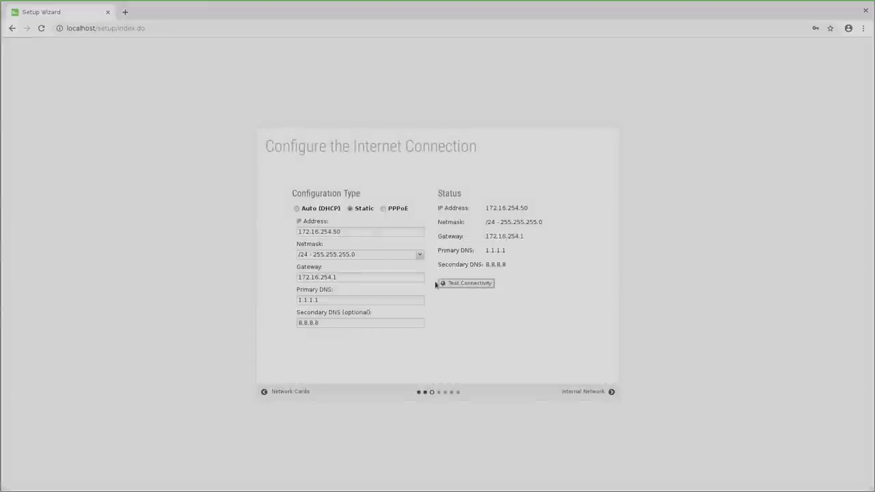
Change the internal address to 192.168.1.1 and save the internal network settings
click(610, 392)
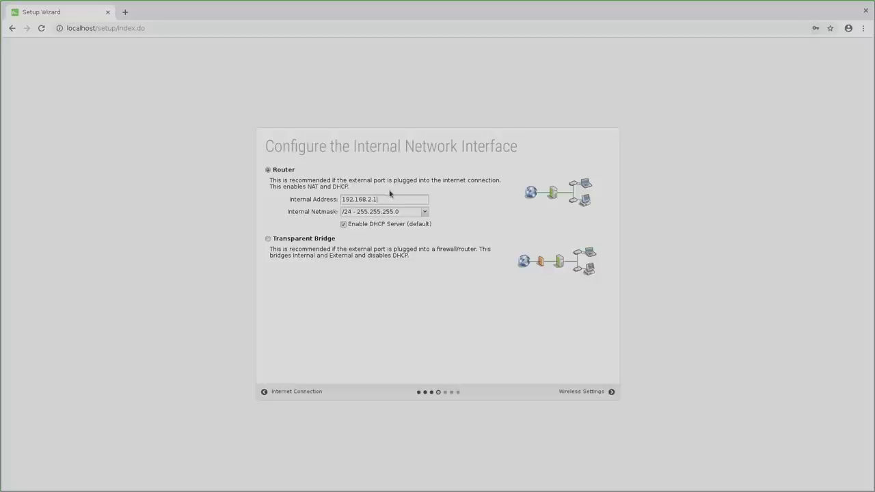
key(BackSpace)
text(1)
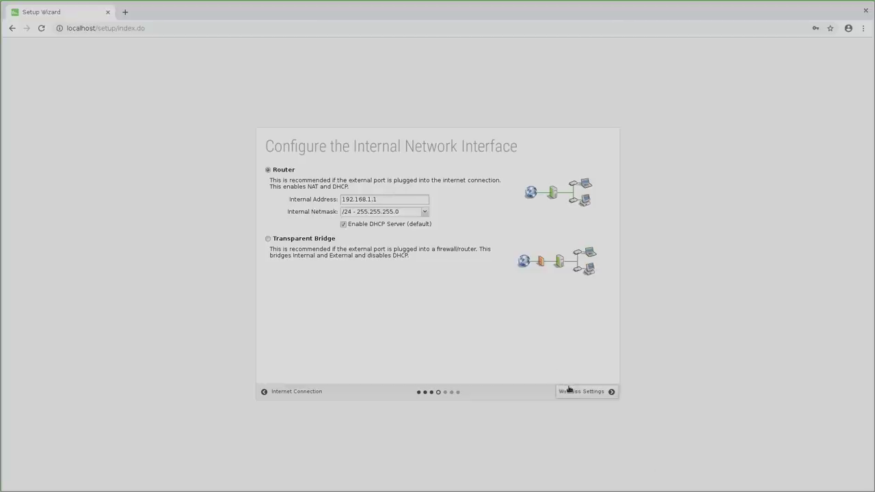
click(575, 397)
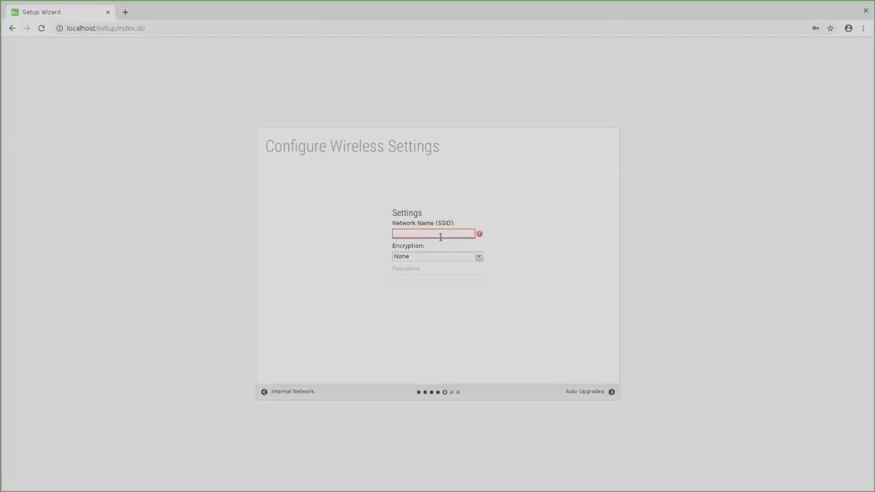
Set up wireless SSID 'test' with WPA2 encryption and a network password
text(test)
click(452, 252)
click(433, 294)
click(430, 279)
click(581, 393)
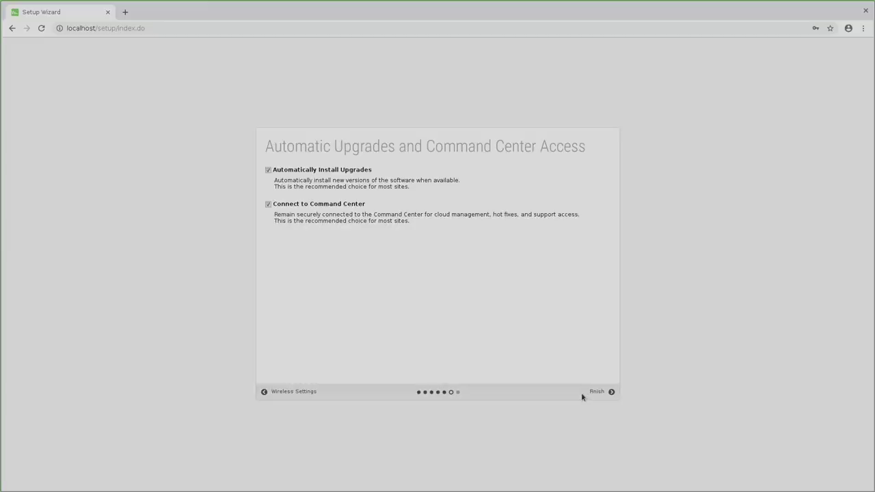
Finish the setup wizard, register the account, and decline installing the recommended apps
click(581, 393)
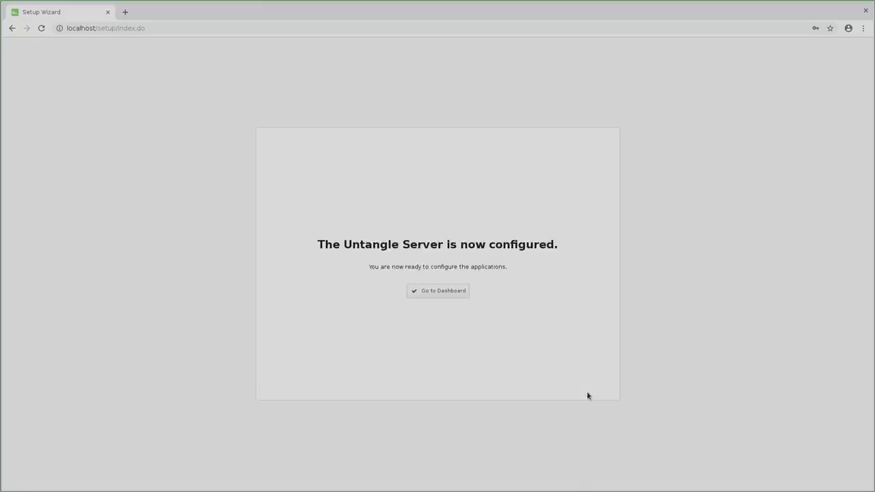
click(427, 291)
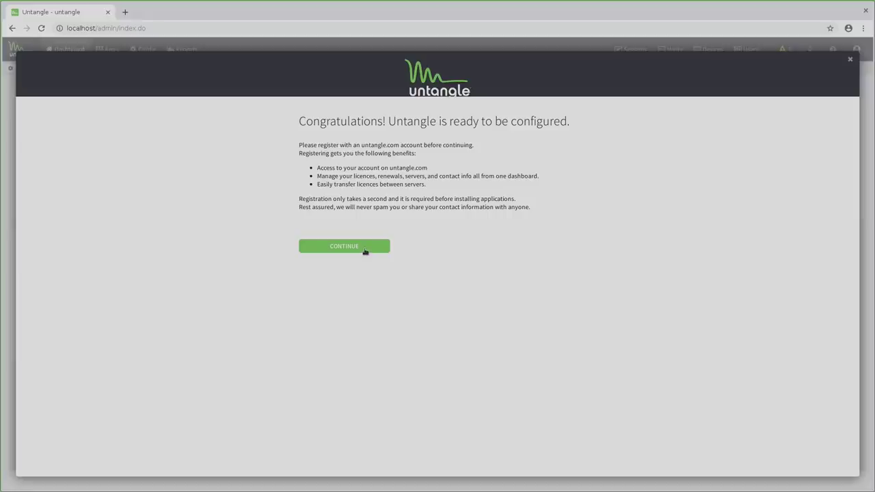
click(343, 246)
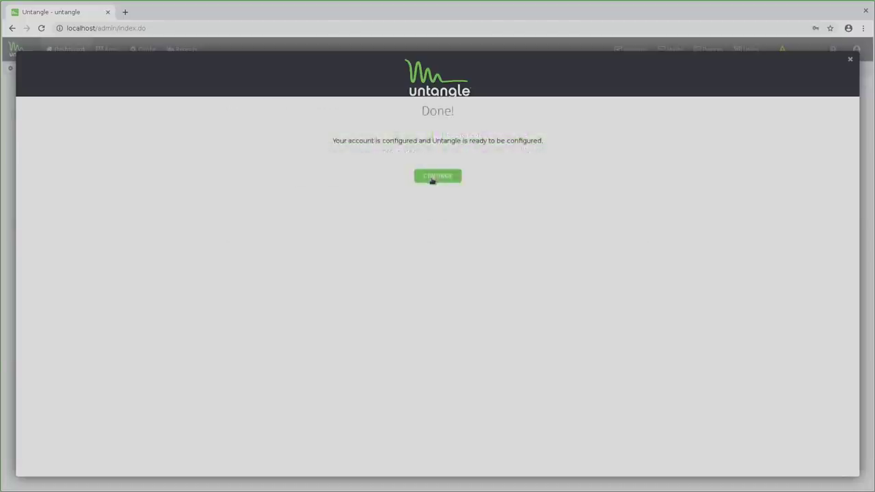
click(433, 178)
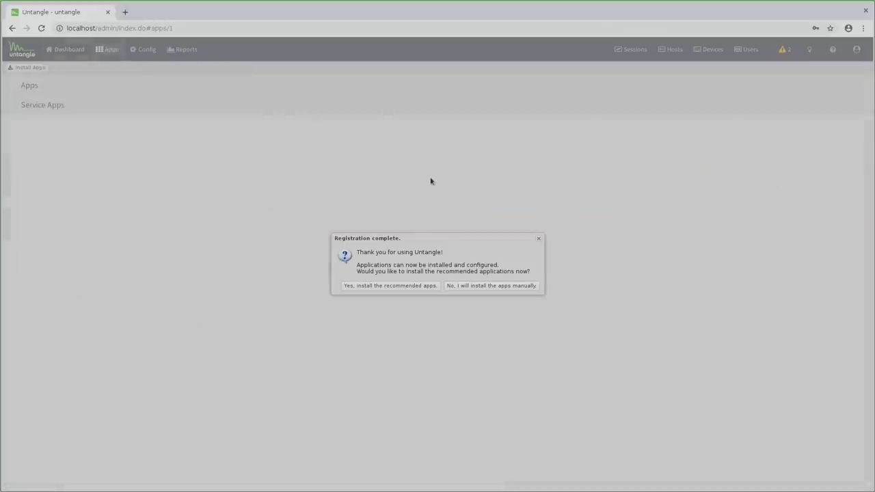
click(483, 288)
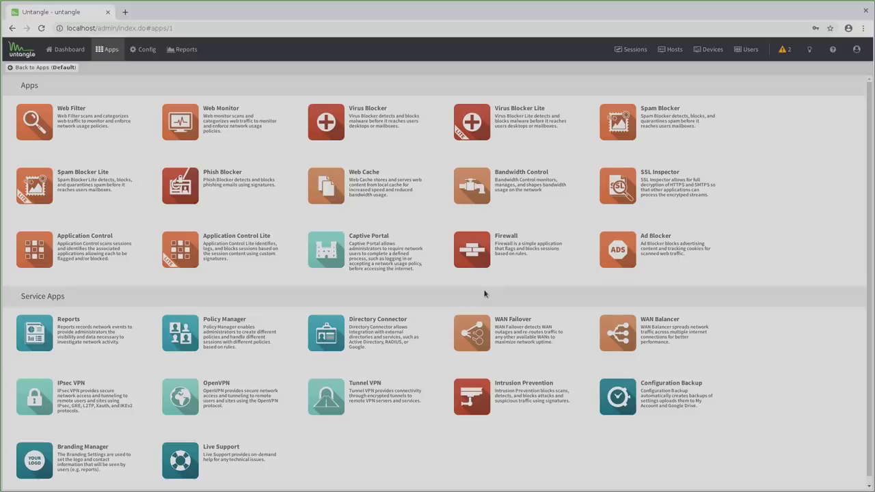
Review the Internal interface's DHCP settings in Network config and close without changes
click(142, 49)
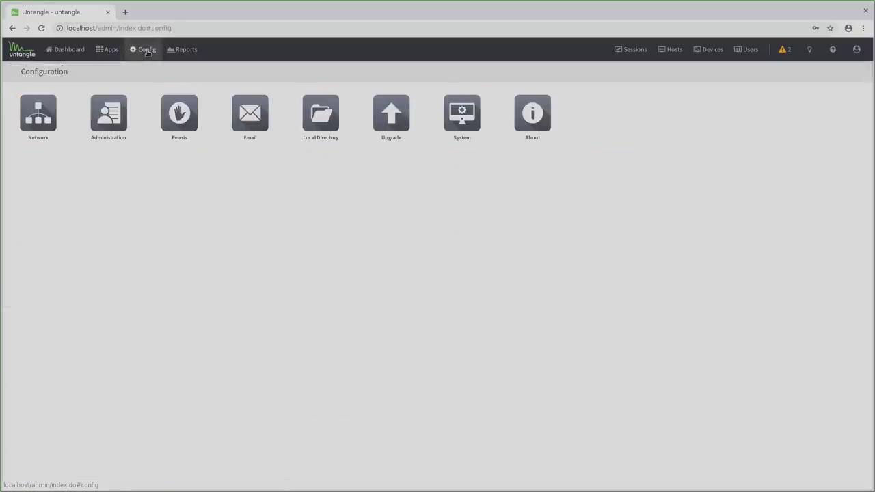
click(37, 113)
click(97, 149)
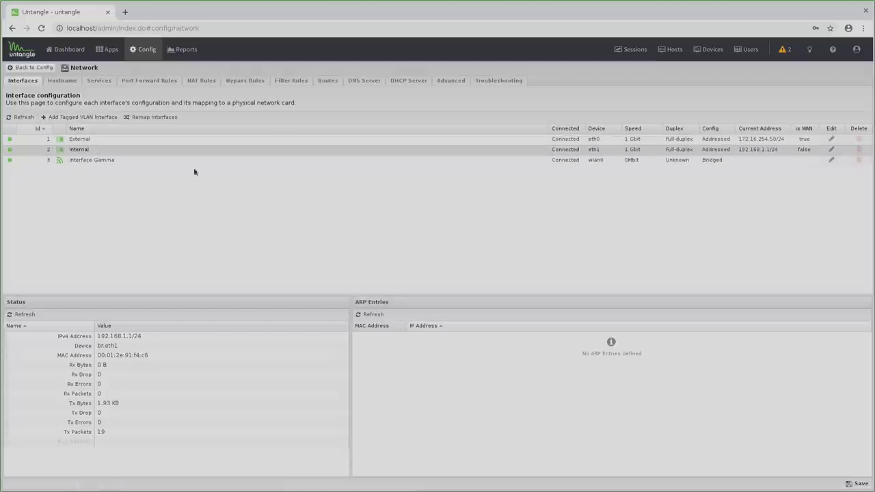
click(830, 149)
click(412, 212)
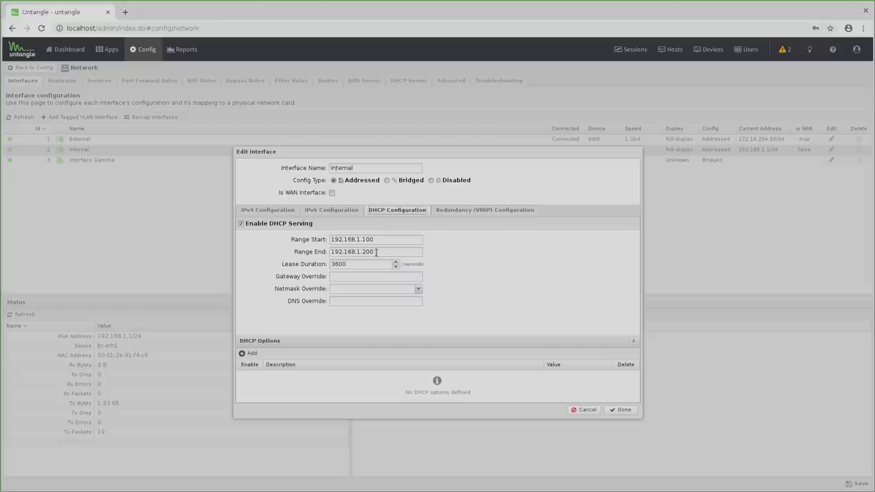
click(579, 411)
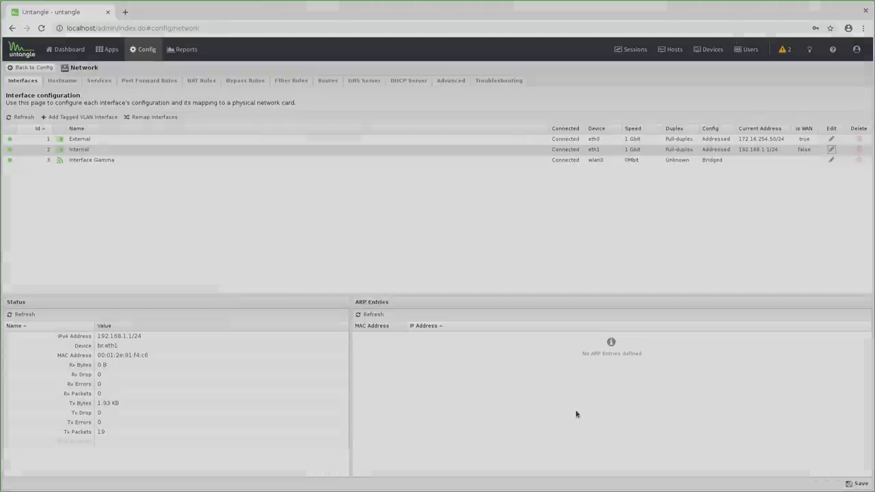
Set wireless Interface Gamma's Config Type to Disabled
click(831, 159)
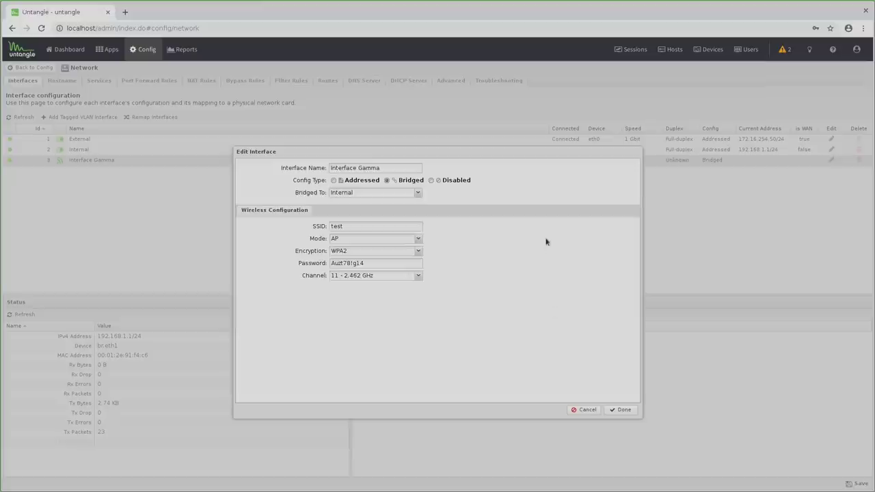
click(430, 181)
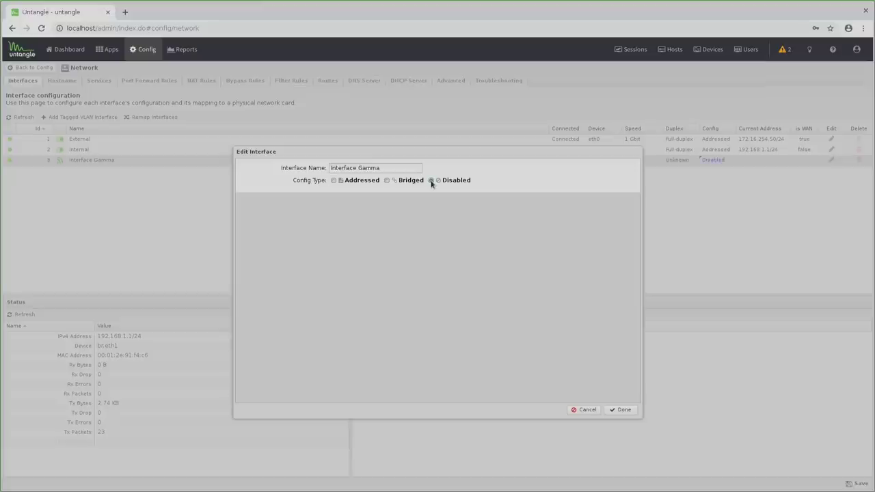
click(615, 410)
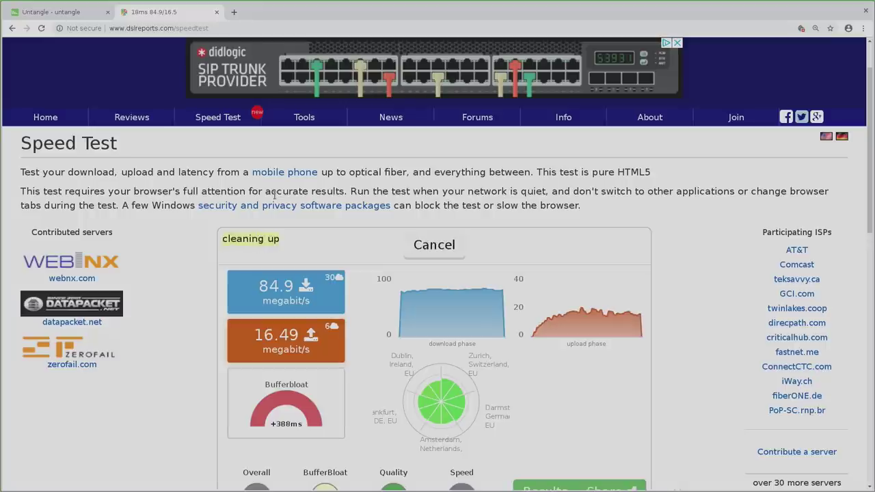
Enable QoS with External WAN at 84000 kbps download and 16000 kbps upload, and save
click(43, 11)
click(438, 81)
click(47, 111)
click(54, 139)
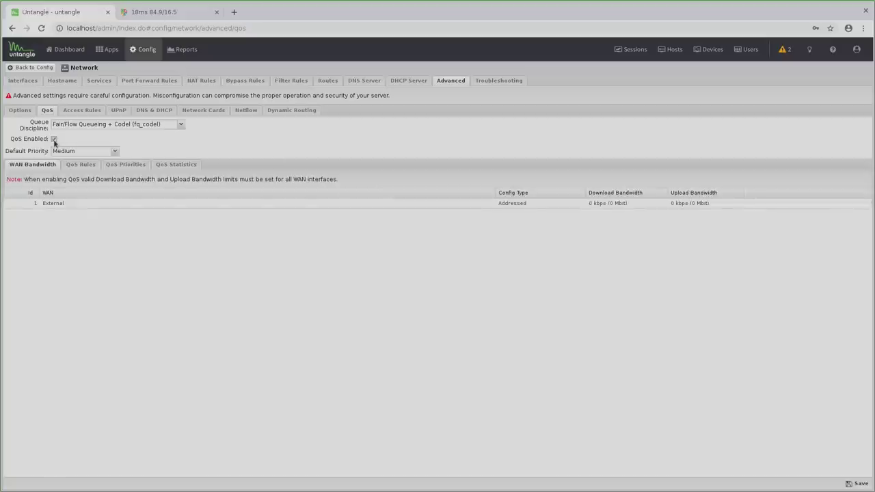
click(608, 203)
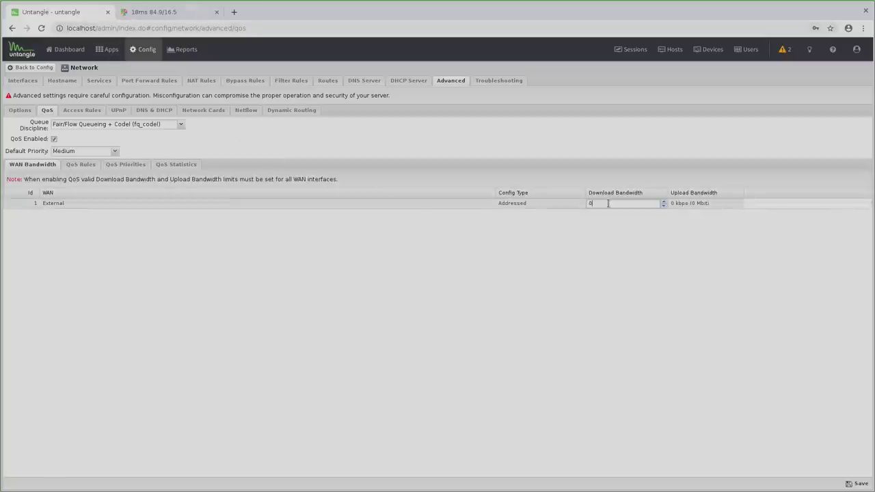
text(84000)
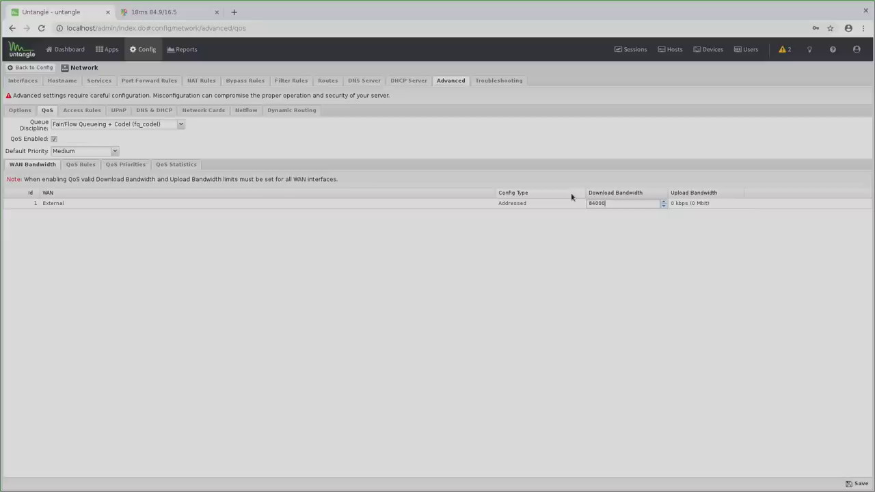
click(702, 204)
text(16000)
key(Return)
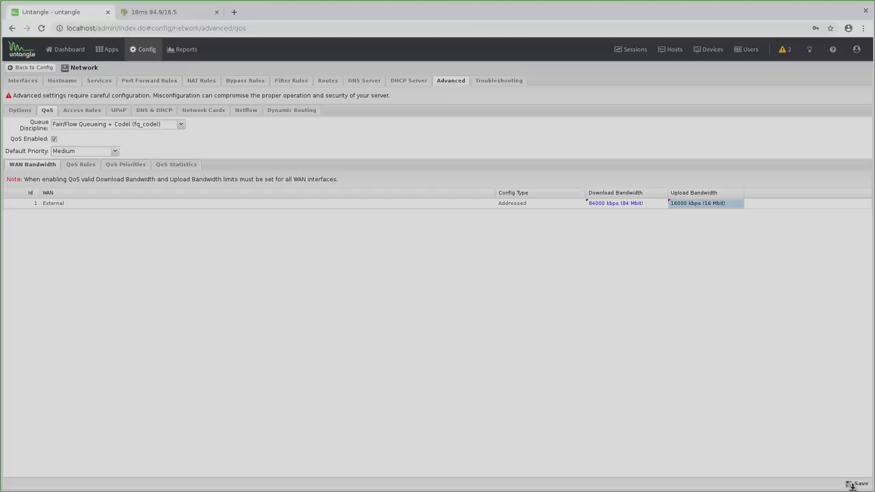
click(856, 484)
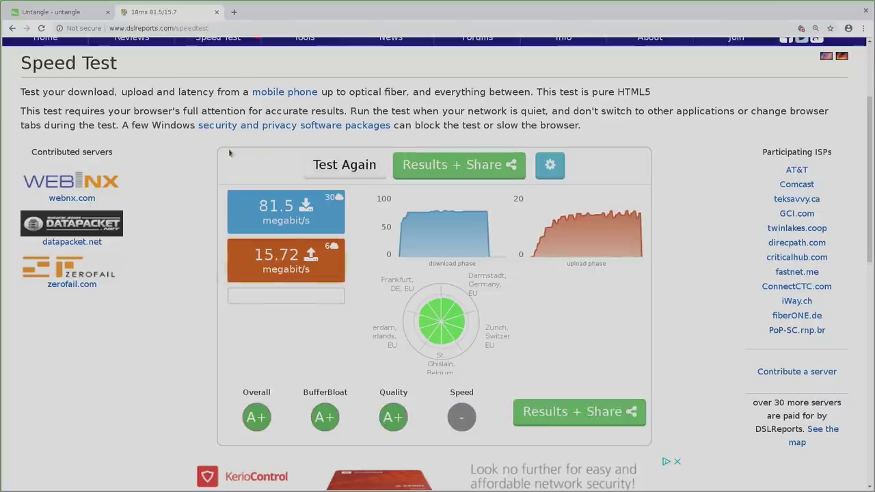
Close the DSLReports speed test tab after reviewing the A+ results
click(216, 13)
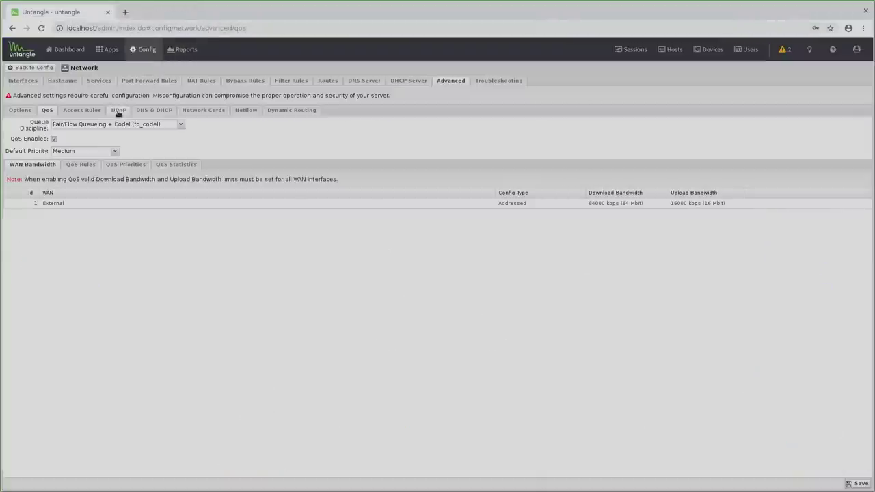
Enable UPnP with Secure Mode on and save the network settings
click(117, 111)
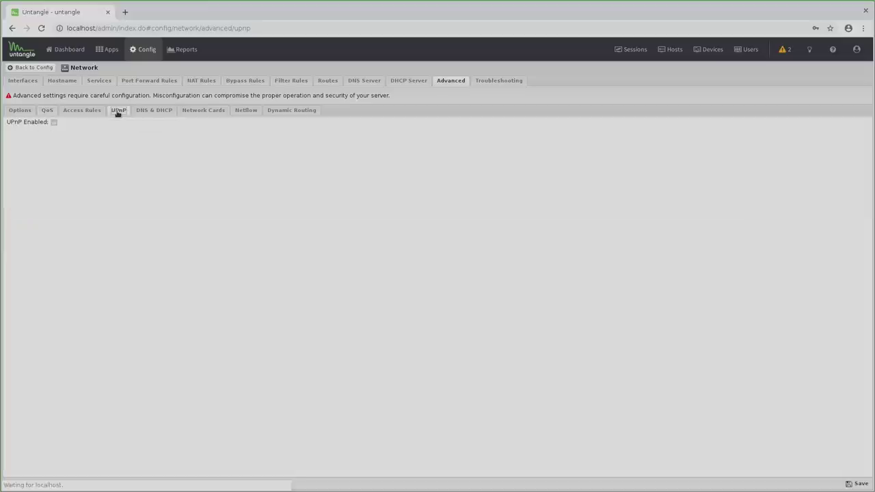
click(54, 123)
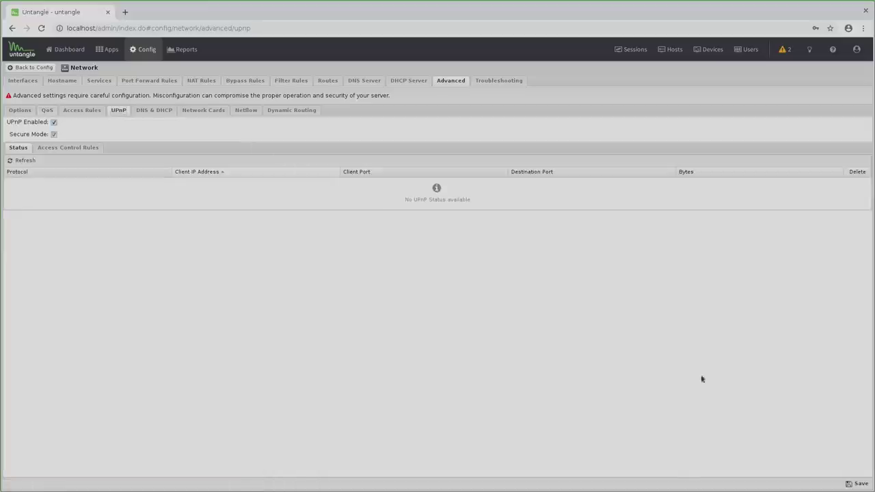
click(858, 484)
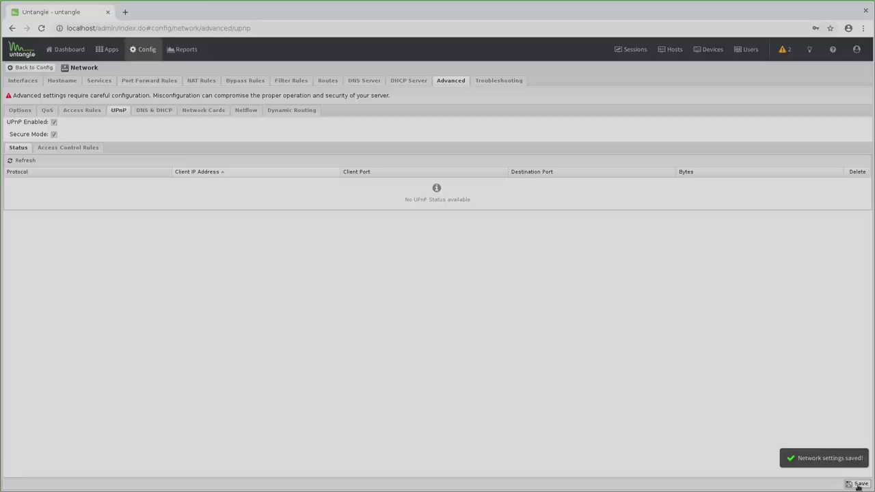
Log out of the Untangle admin console from the account menu
click(859, 52)
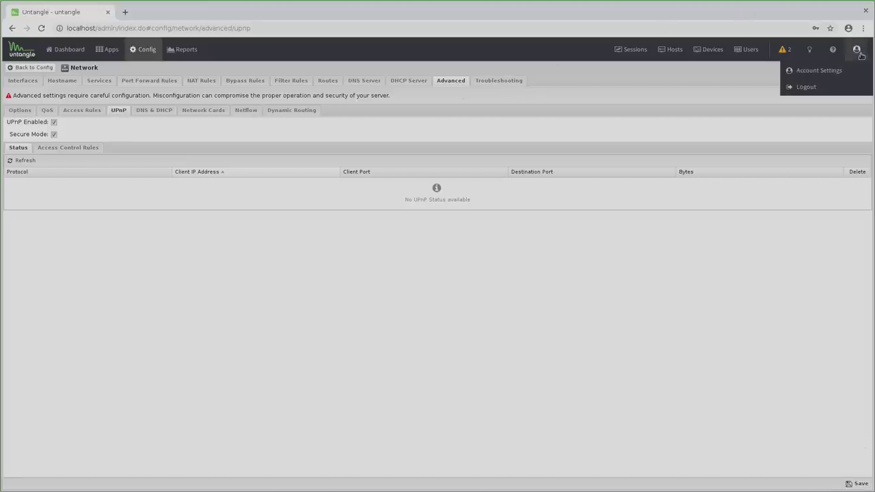
click(804, 88)
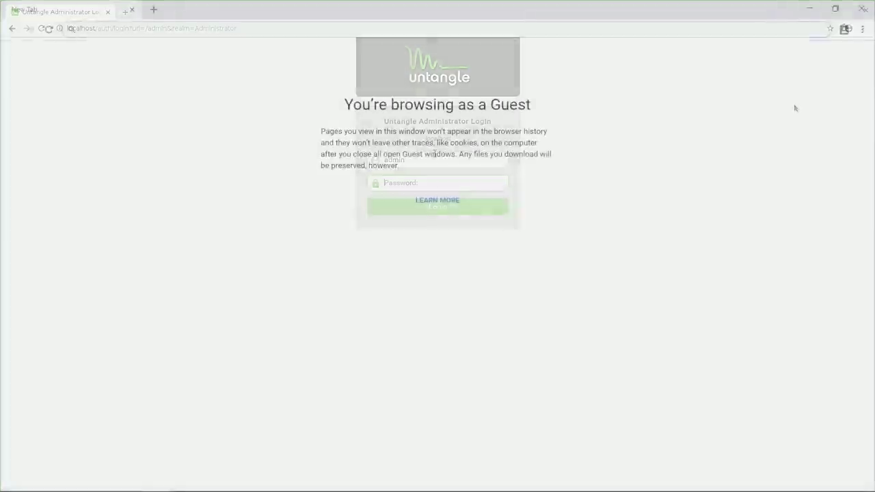
Load 192.168.1.1 and sign in with the administrator password
text(192.)
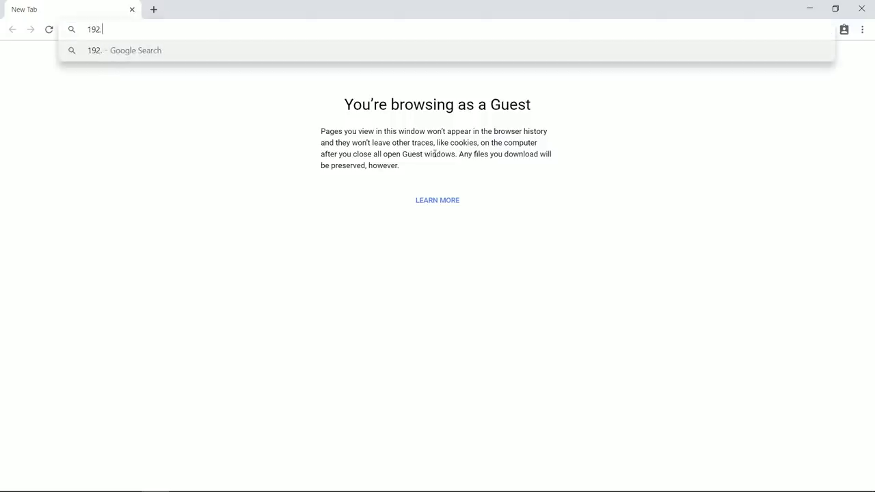
text(168.1.1)
key(Return)
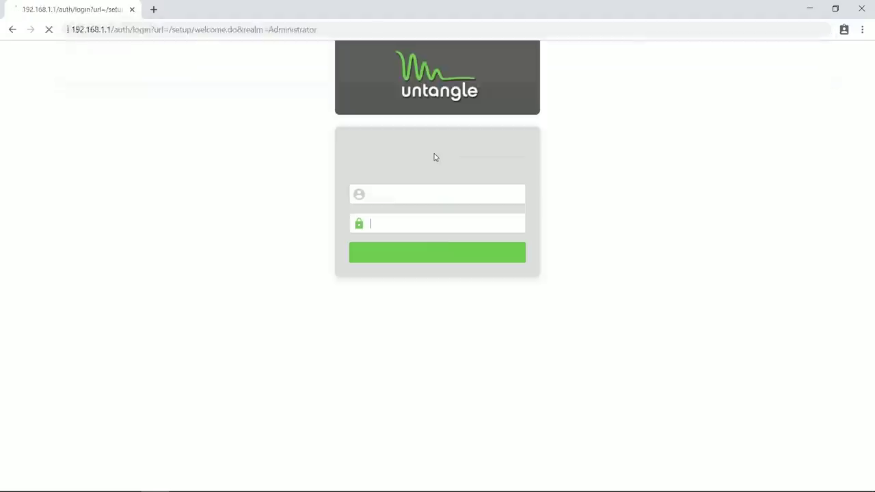
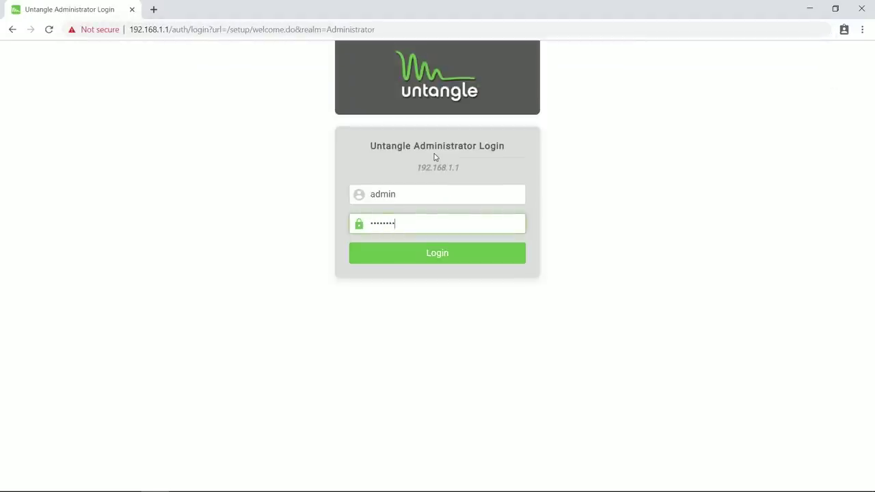
key(Return)
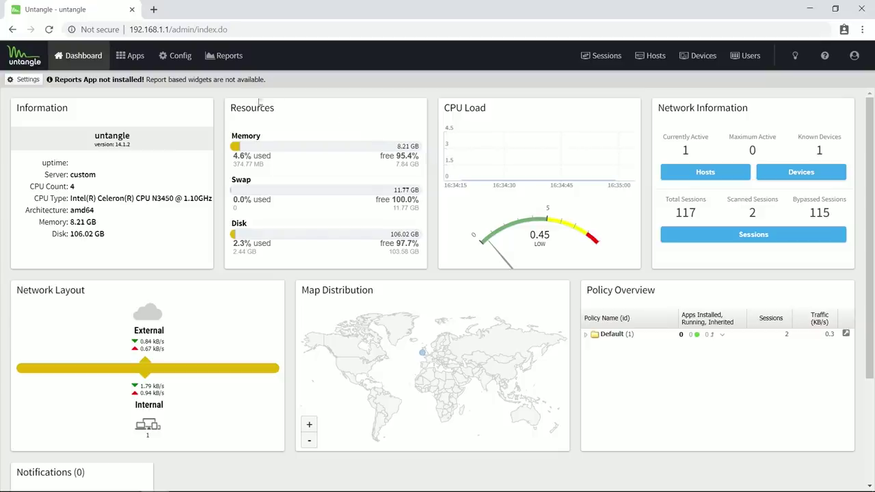
Install Bandwidth Control, Application Control and Reports from the app catalogue
click(136, 58)
click(32, 79)
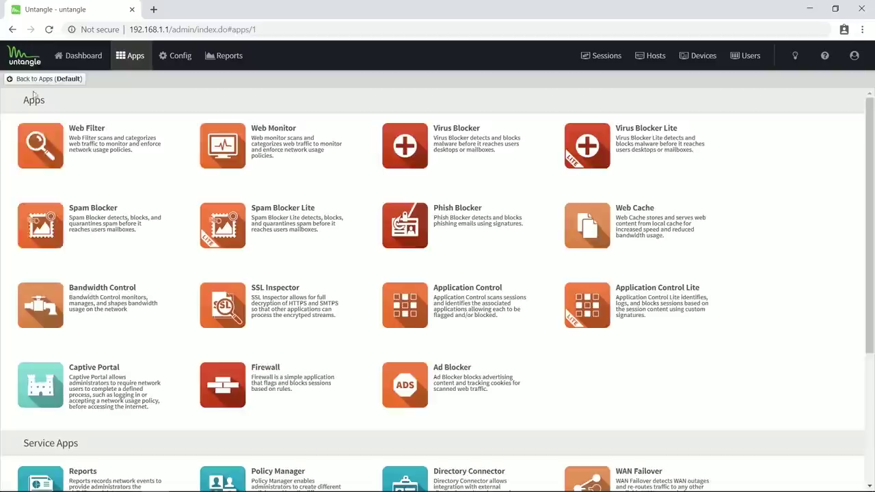
click(41, 306)
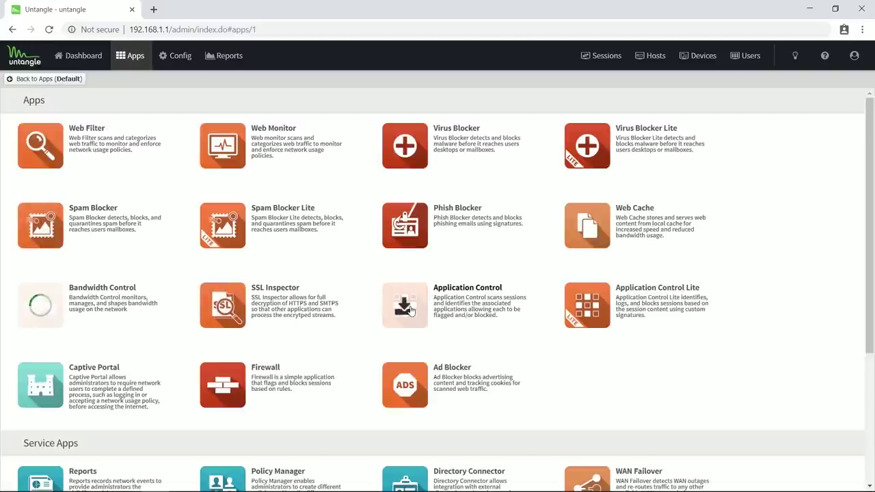
click(396, 291)
scroll(345, 297, down, 3)
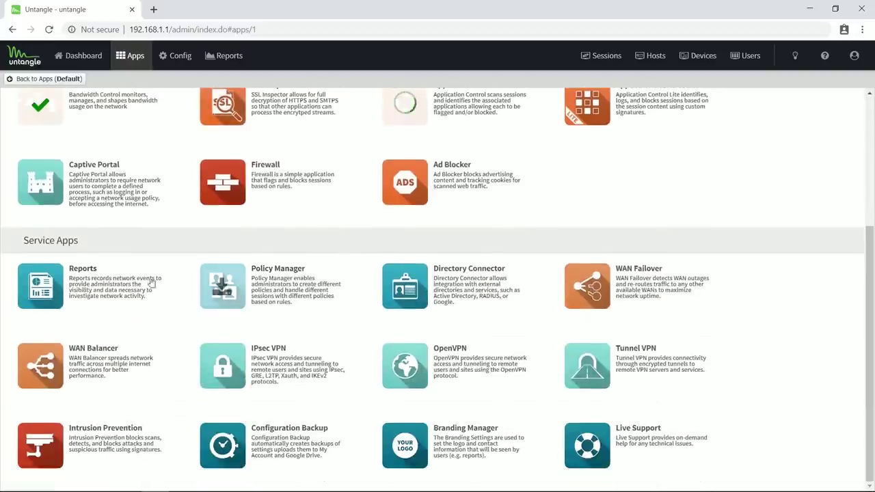
click(38, 287)
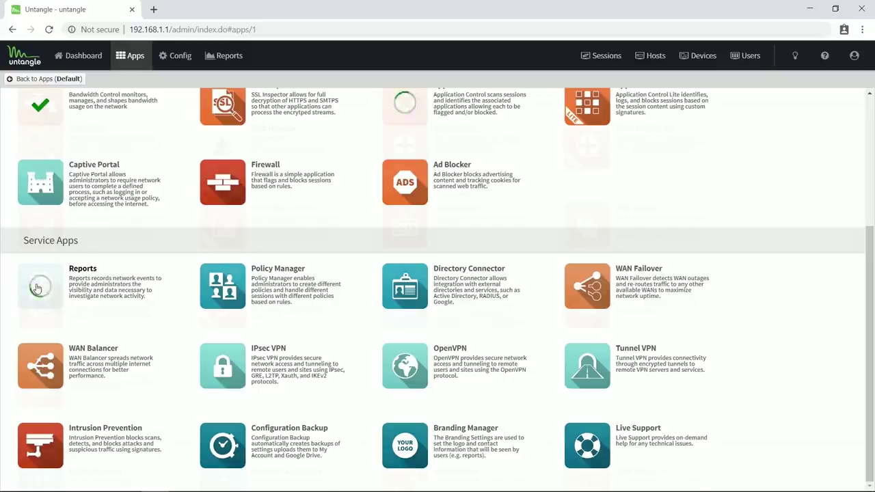
click(71, 79)
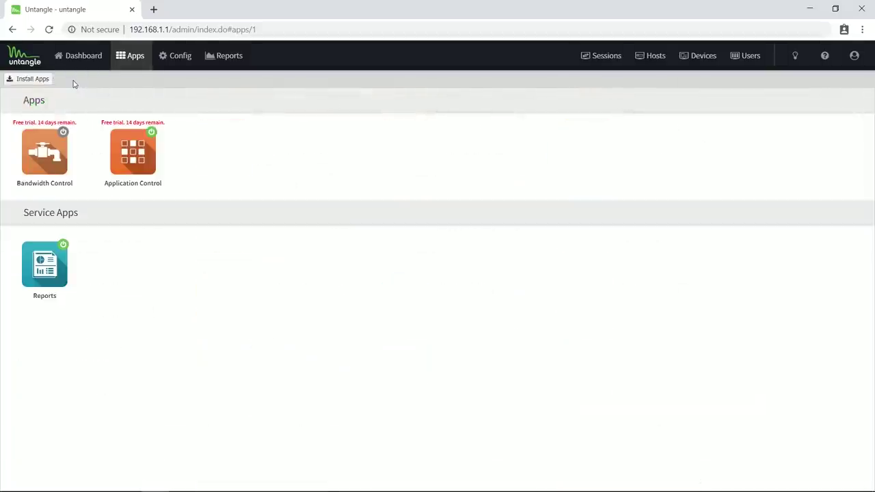
Run the Bandwidth Control setup wizard with default WAN bandwidths, Home configuration and no quotas
click(61, 134)
click(306, 202)
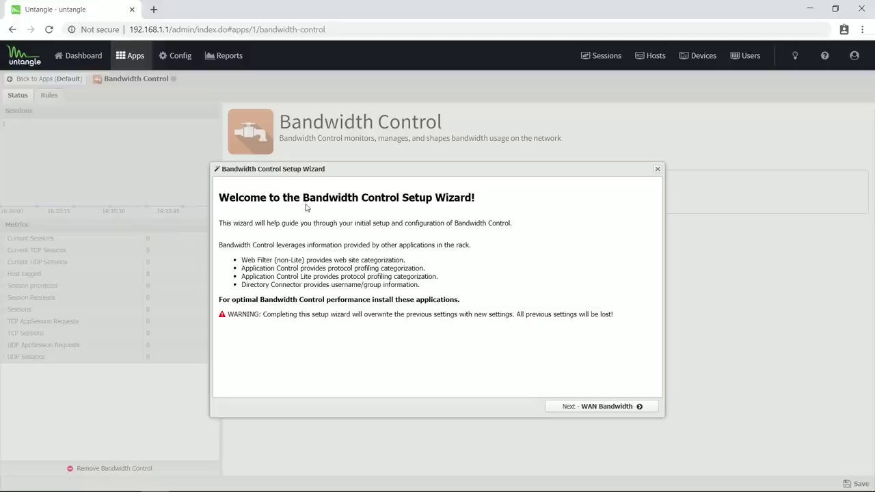
click(579, 406)
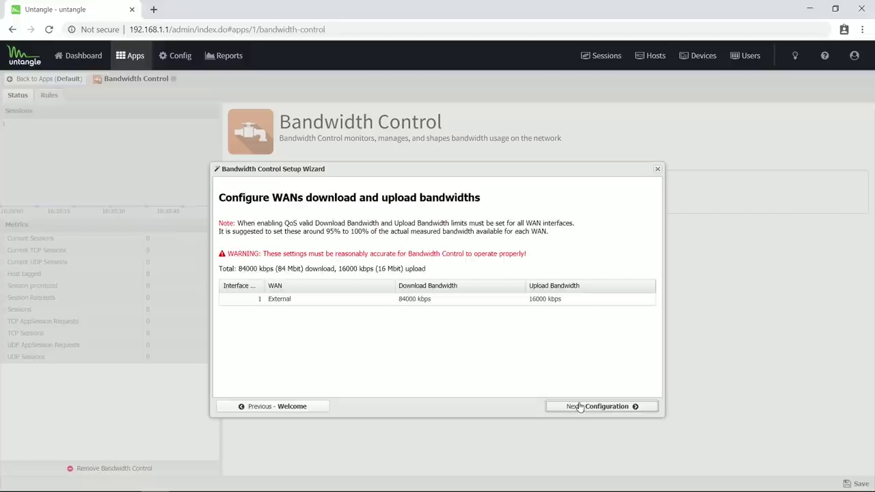
click(579, 406)
click(364, 233)
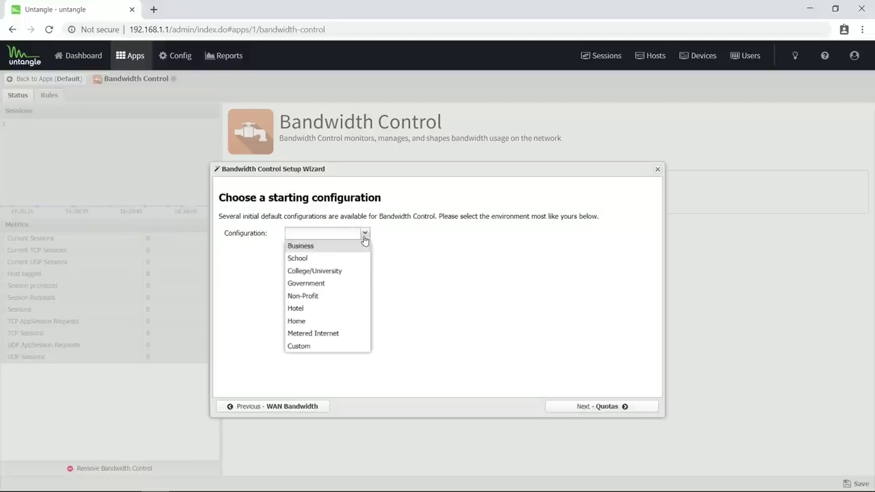
click(304, 322)
click(584, 408)
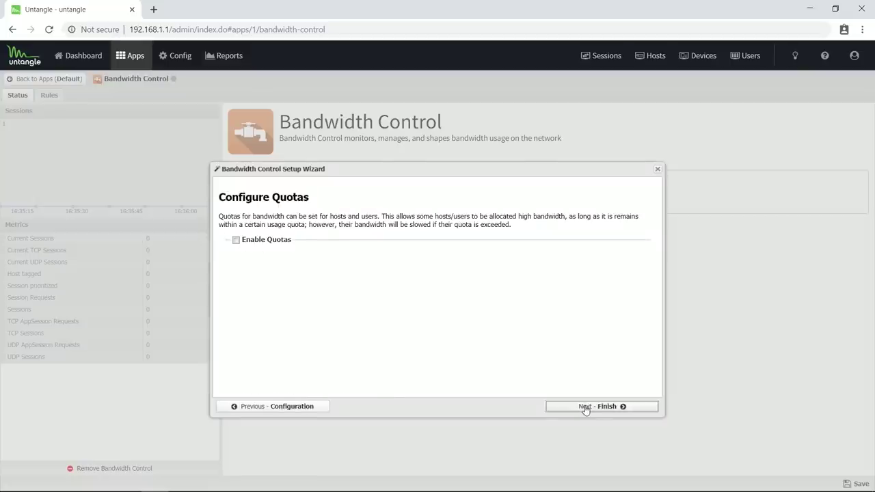
click(585, 407)
click(585, 408)
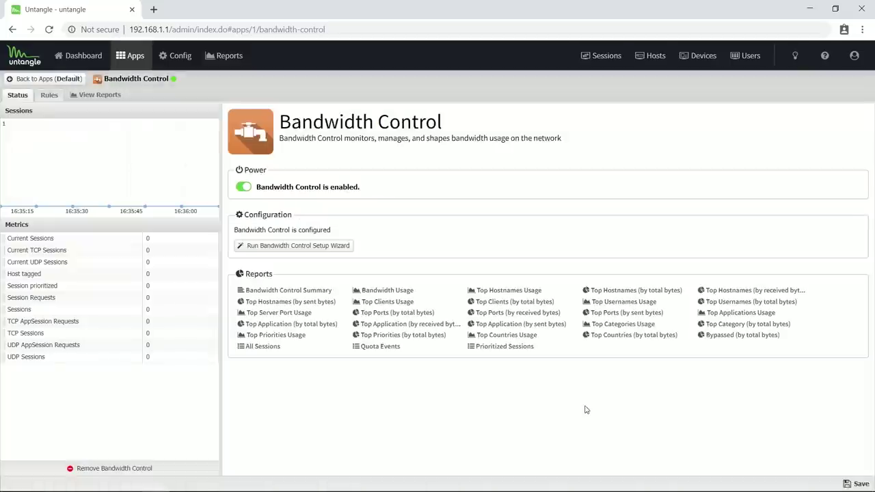
Add a bandwidth rule 'Steam Download' with condition Application Control: Application is STEAM
click(49, 95)
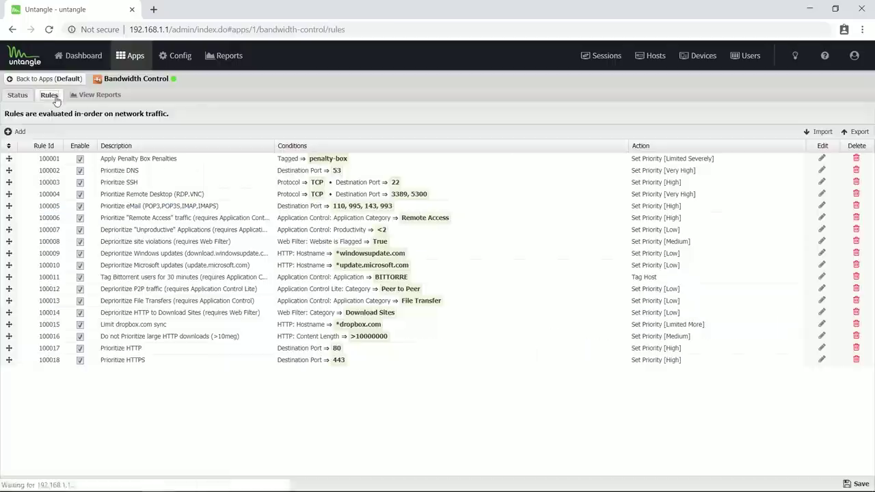
click(18, 131)
click(355, 194)
text(Steam Download)
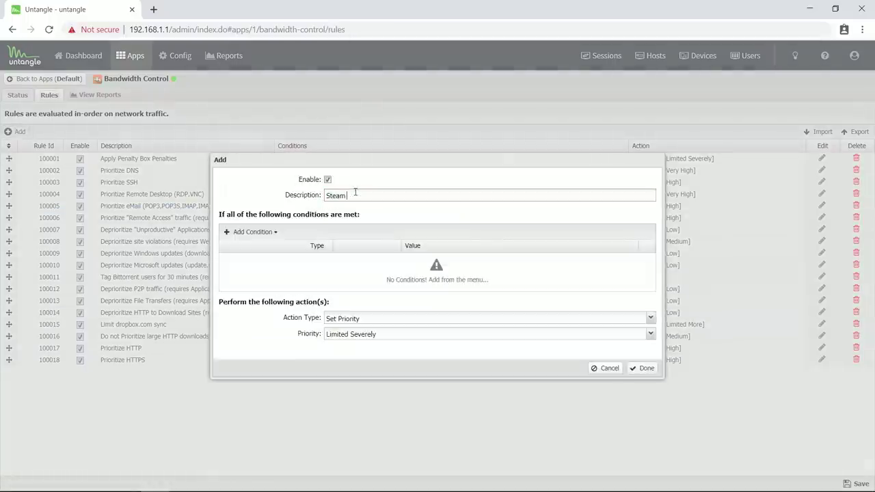
click(254, 232)
scroll(283, 326, down, 6)
click(285, 333)
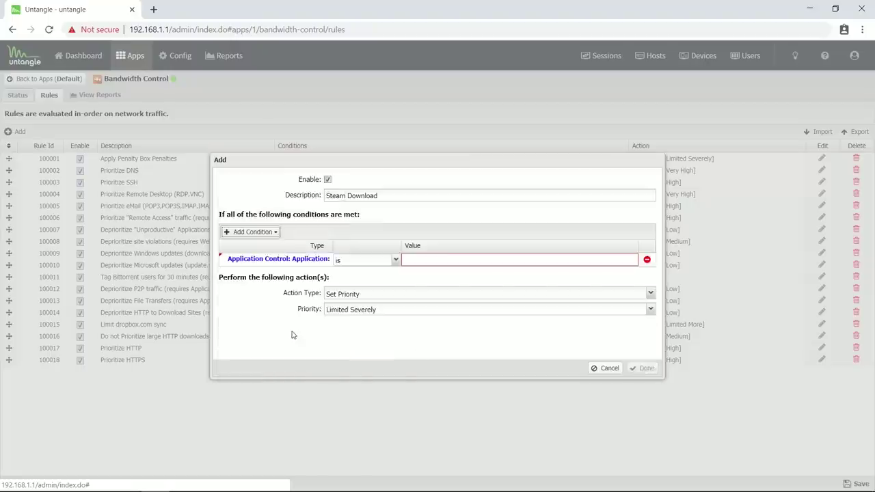
click(419, 259)
text(STEAM)
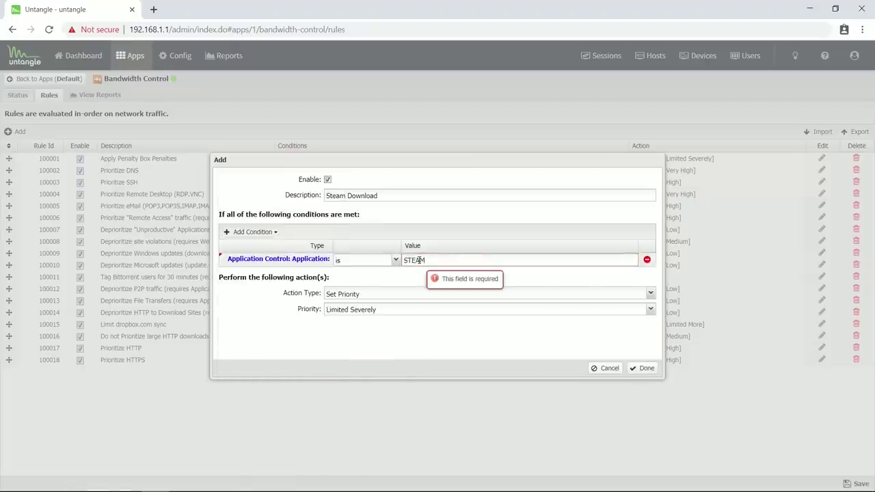
Give the Steam Download rule Low priority and save it
click(355, 309)
click(337, 359)
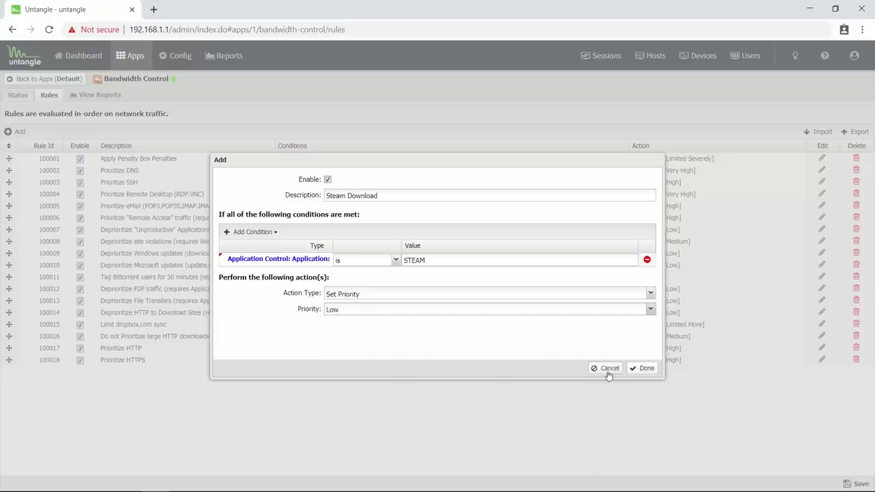
click(642, 371)
click(854, 483)
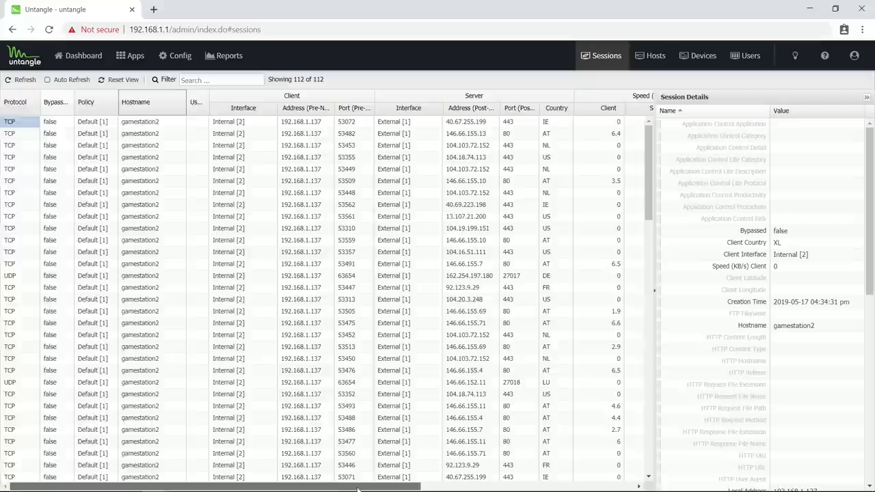
Verify a STEAM session's details show Bandwidth Control Priority Low, then return to the Apps page
scroll(519, 405, right, 5)
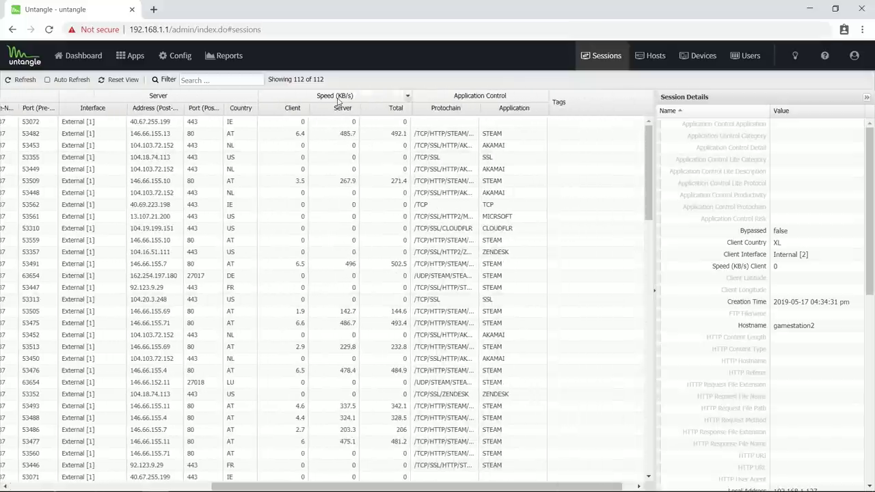
click(287, 134)
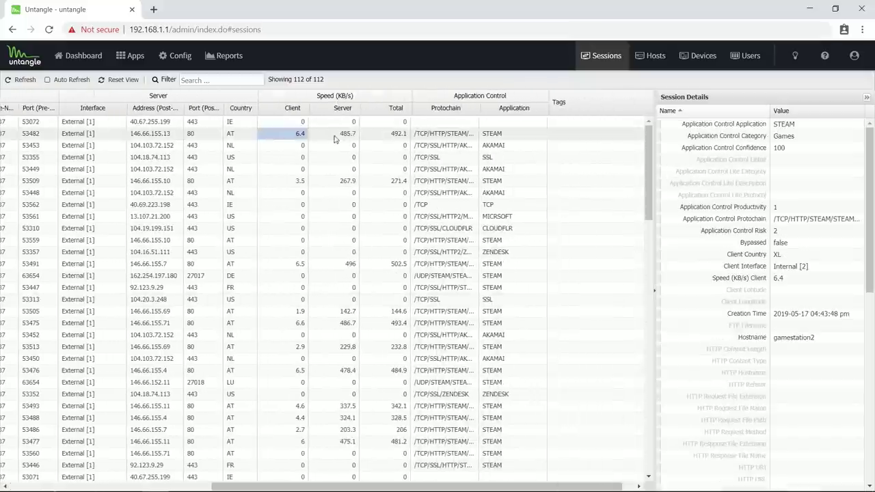
click(335, 134)
click(521, 135)
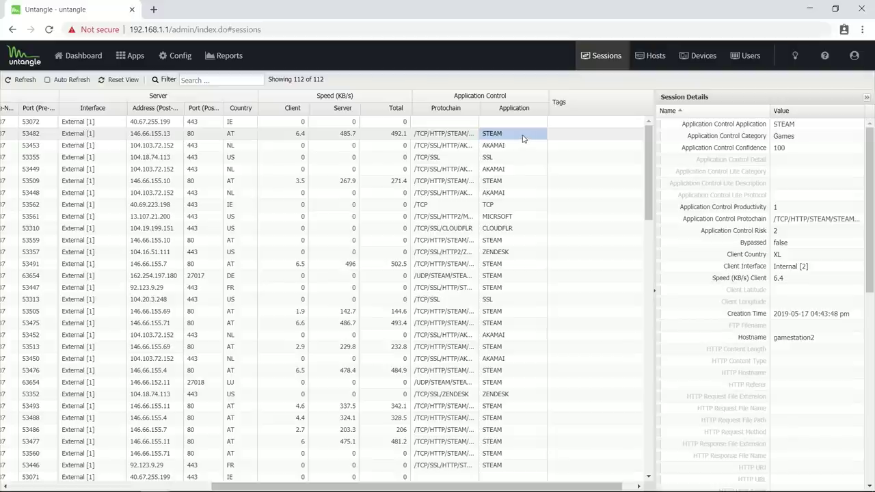
drag(866, 164, 866, 277)
scroll(785, 268, down, 4)
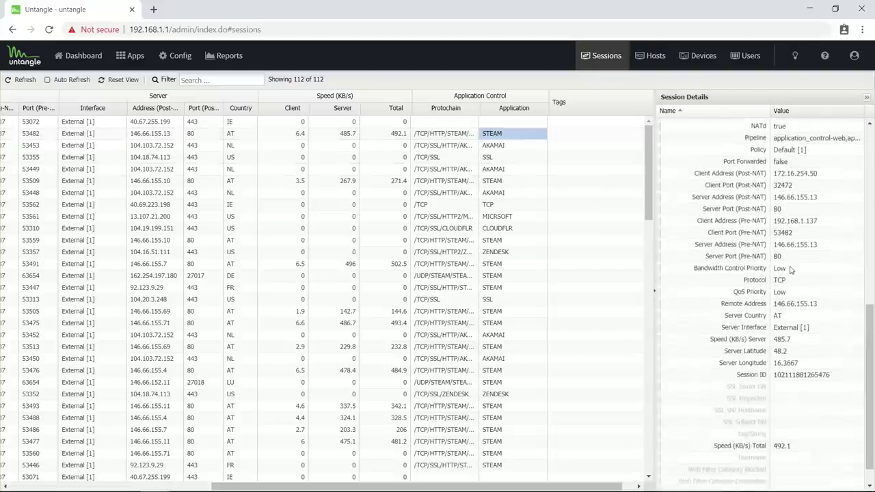
drag(786, 268, 680, 269)
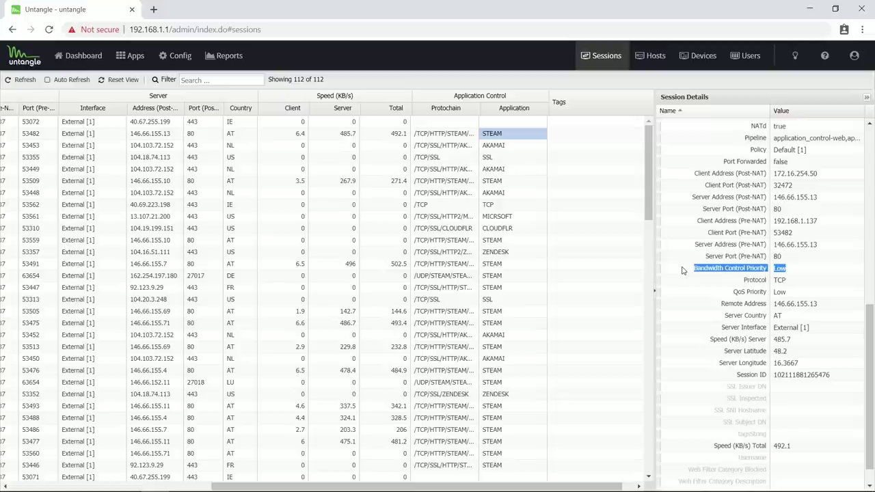
click(134, 57)
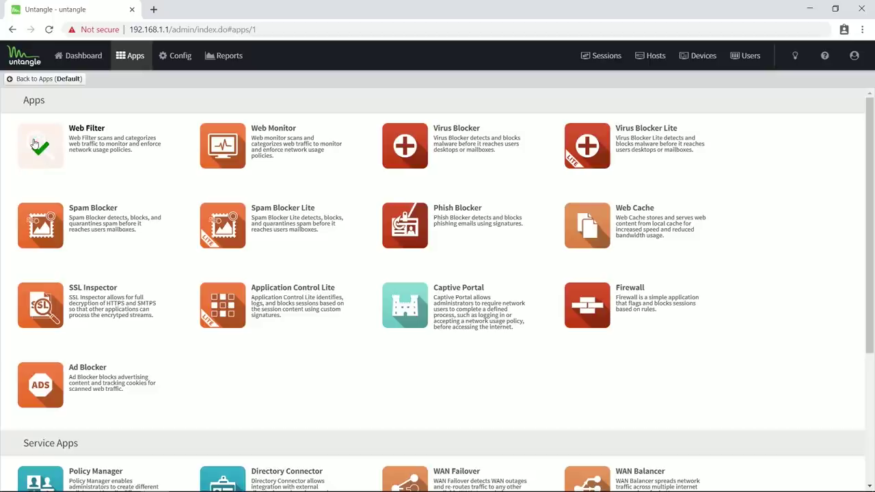
click(34, 79)
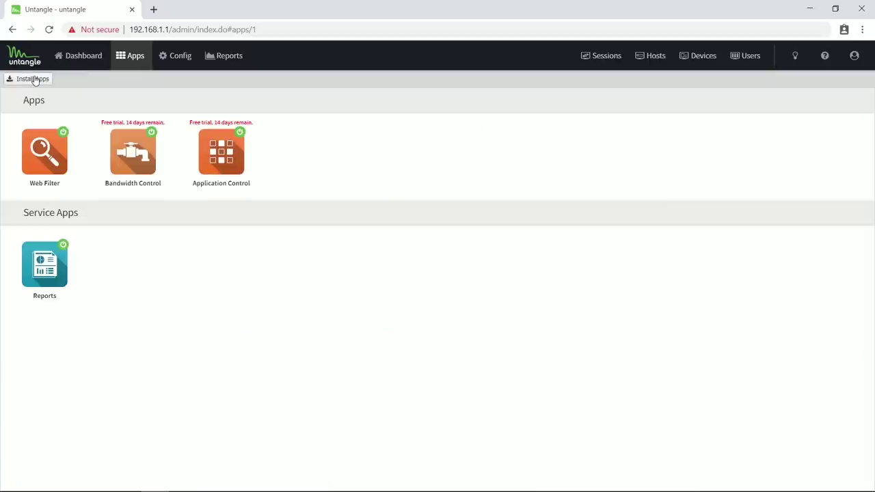
click(45, 151)
click(60, 97)
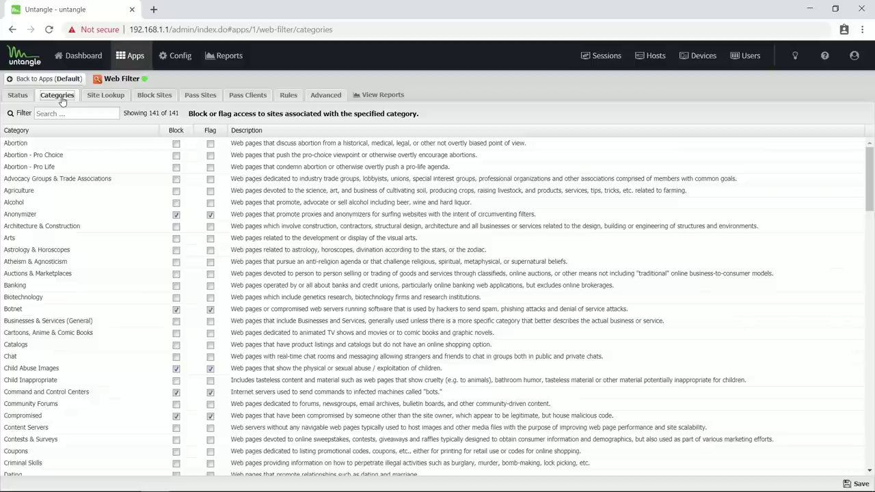
scroll(89, 307, down, 8)
click(88, 355)
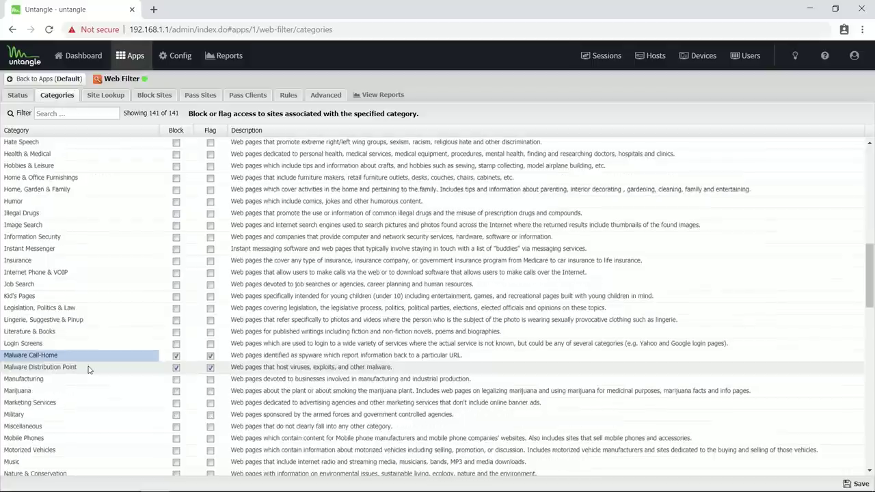
scroll(109, 342, down, 10)
click(75, 237)
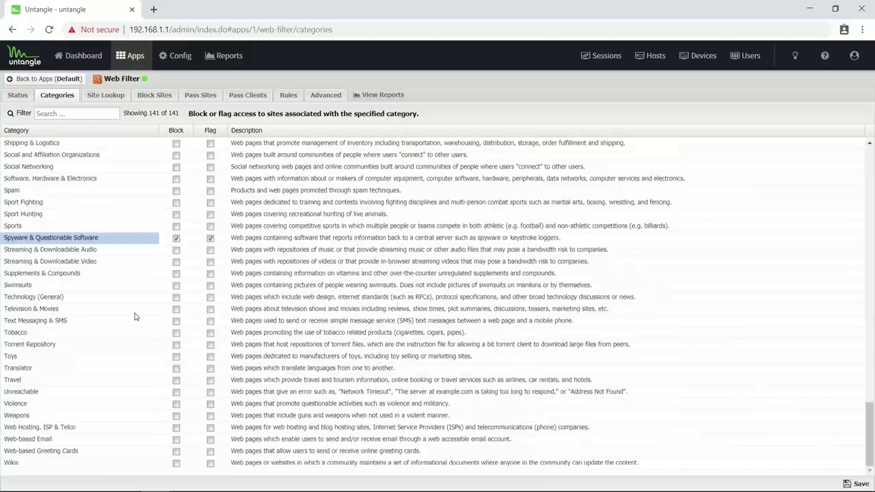
click(45, 78)
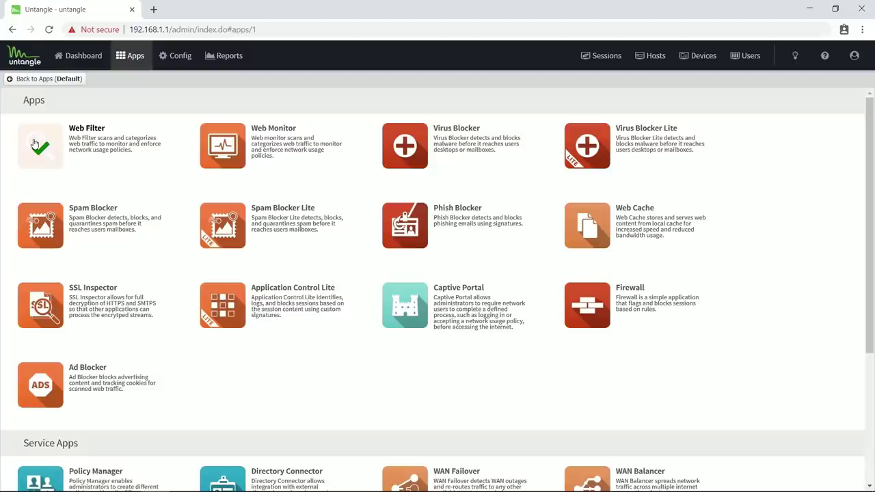